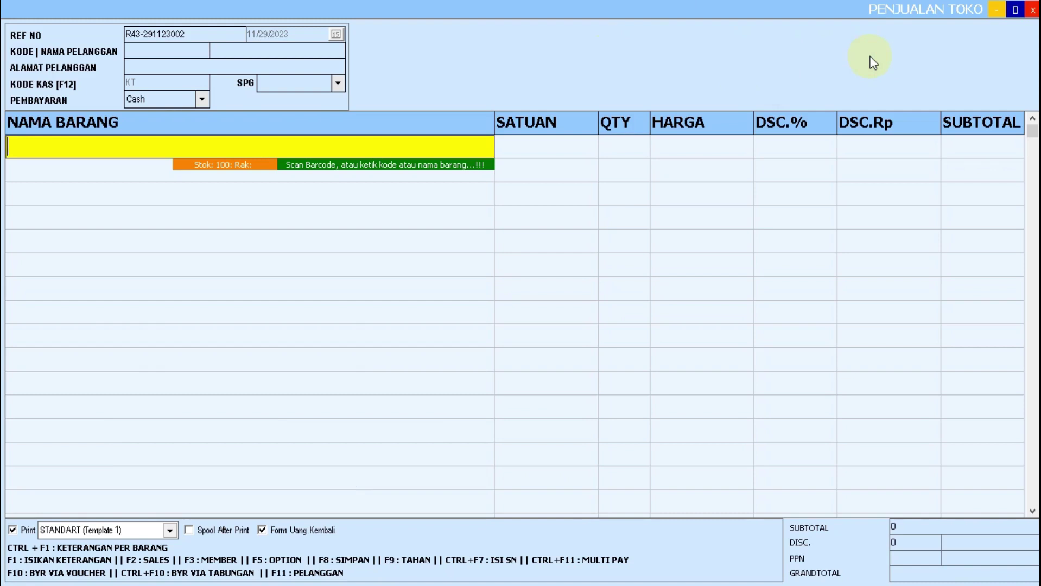
# Exit the store sales form, confirming the exit, and select the 29/11 sales transaction in the list.
pyautogui.press('Escape')
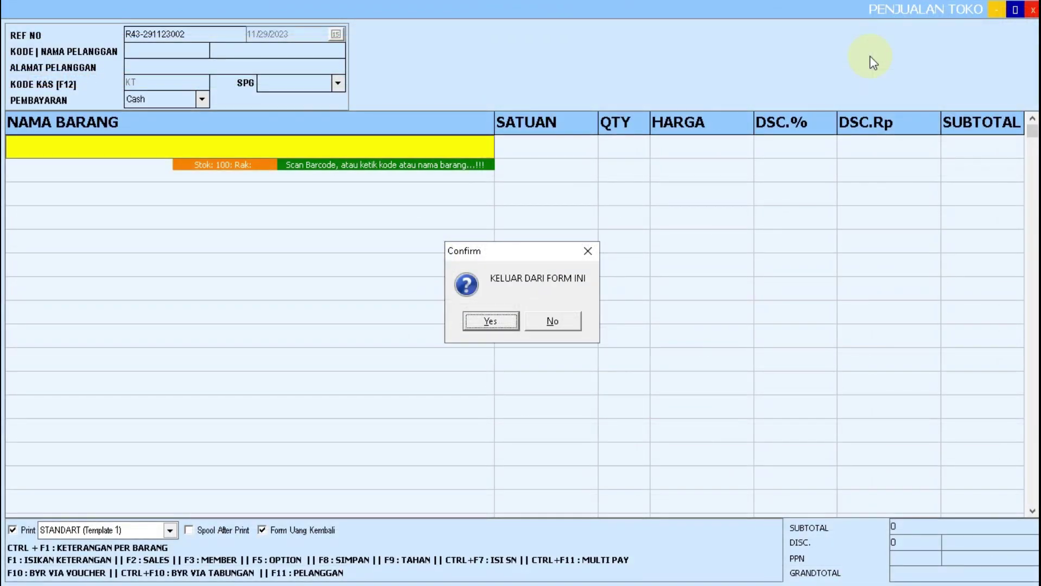
pyautogui.press('Return')
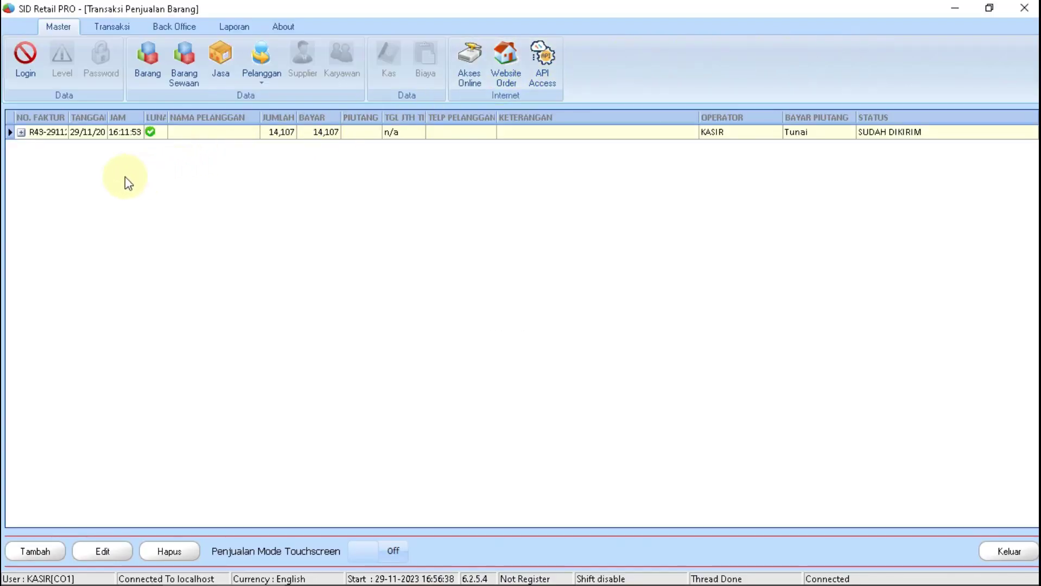
pyautogui.click(49, 135)
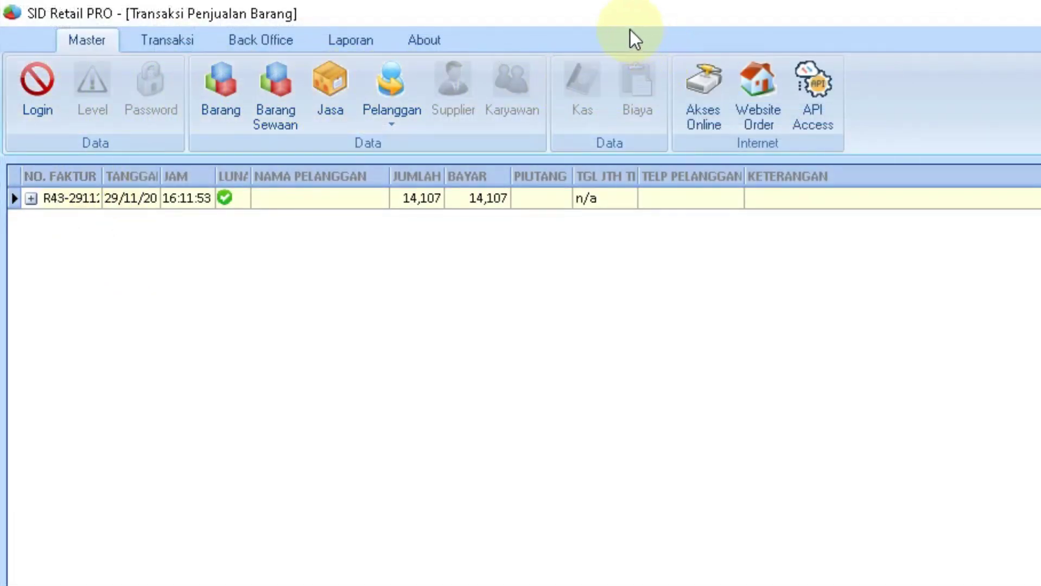
# Review the functions available to the cashier for transactions, back office, reports and master data.
pyautogui.click(175, 43)
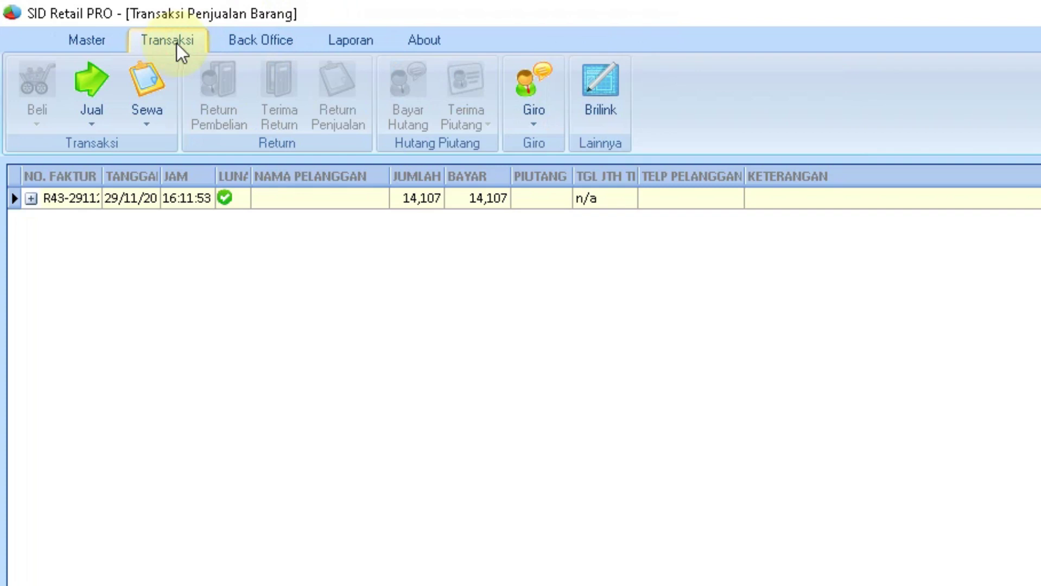
pyautogui.click(223, 43)
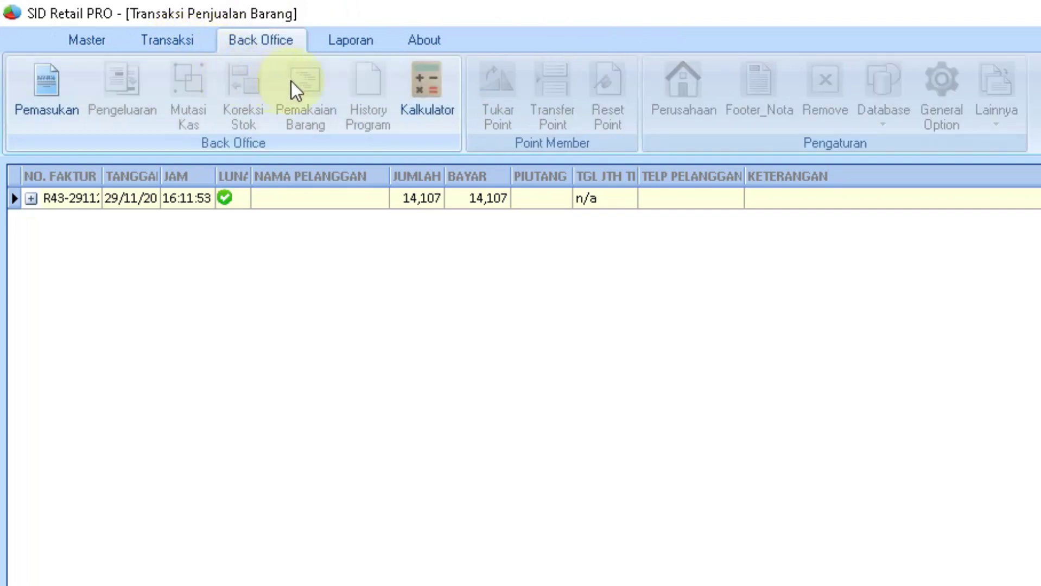
pyautogui.click(347, 43)
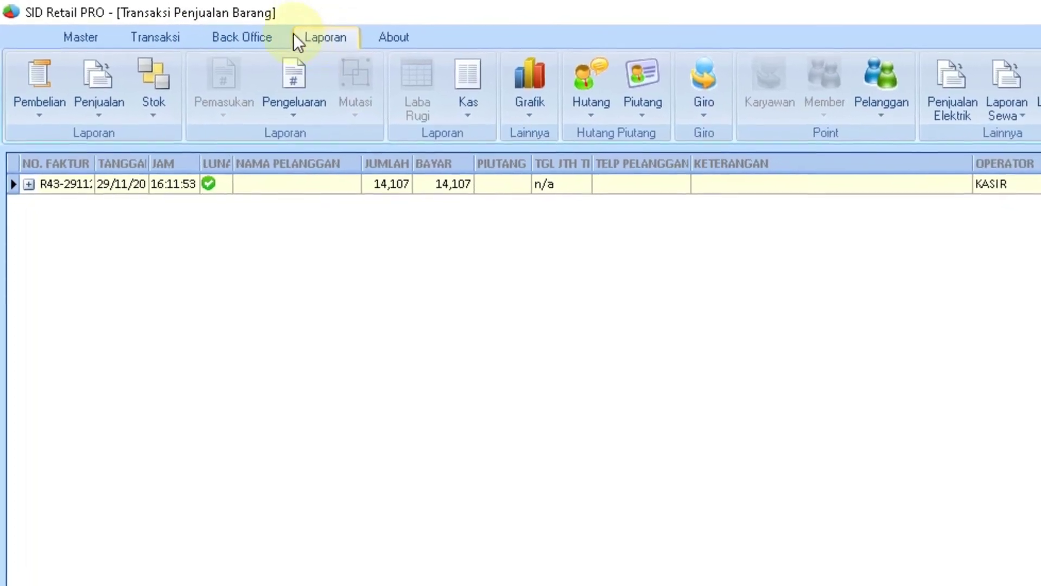
pyautogui.click(83, 35)
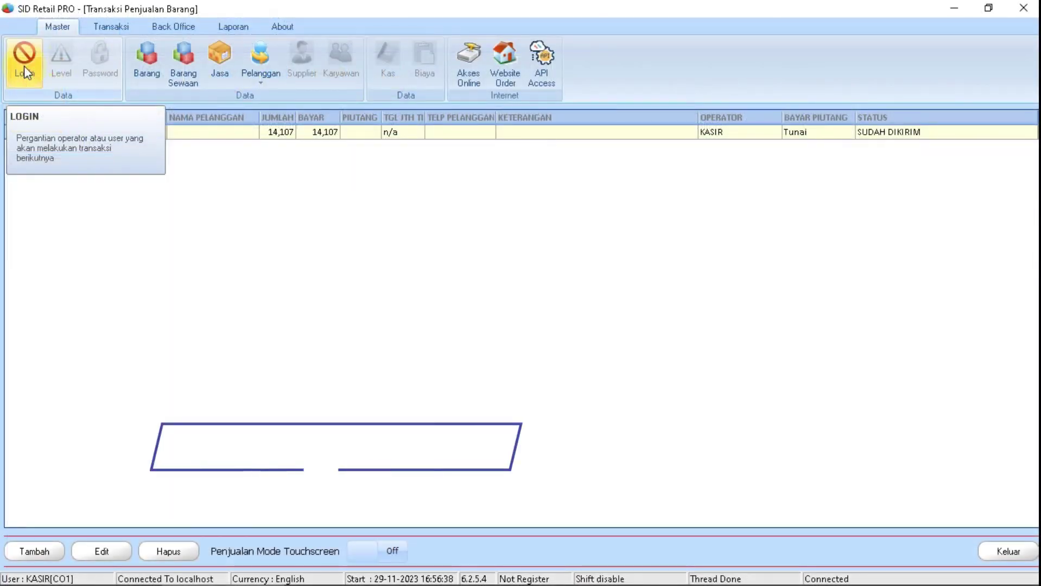
# Switch the operator login to the MASTER user and select an ABC JUICE item in the inventory.
pyautogui.click(24, 66)
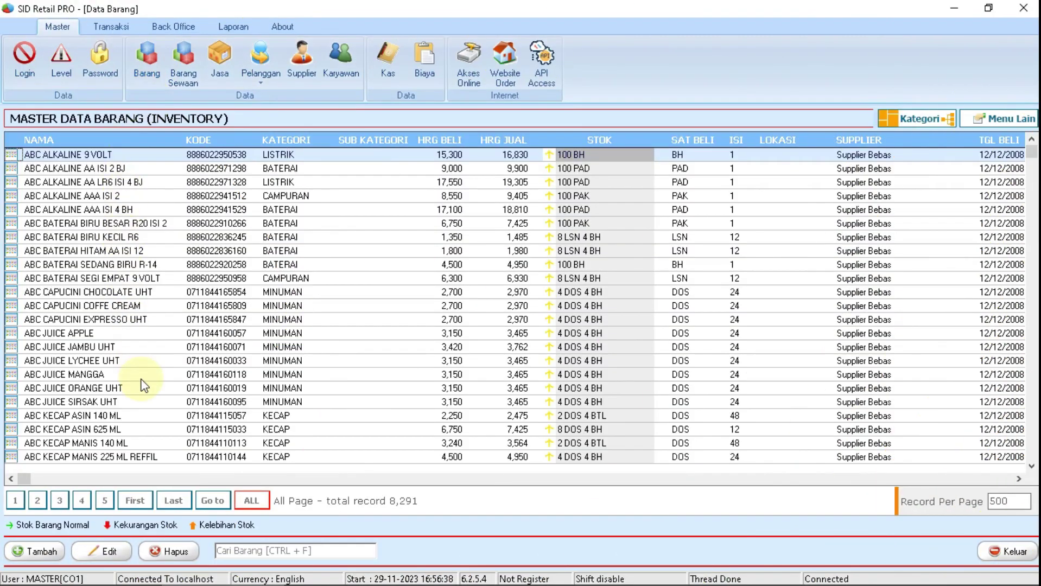
pyautogui.click(141, 379)
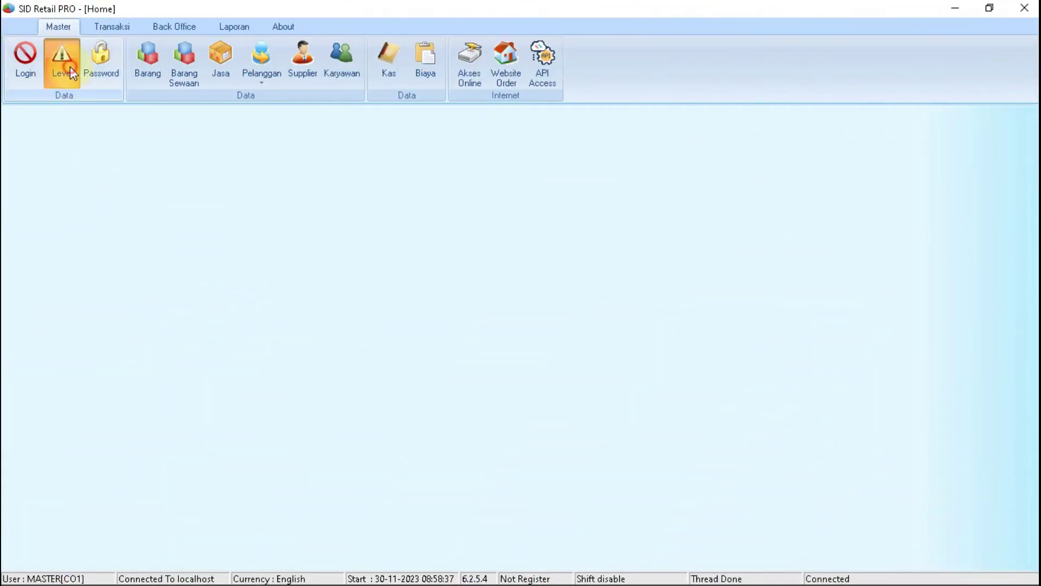
# Examine the KASIR level's permissions for master data, transactions, back office, reports and other settings in the user level form.
pyautogui.click(70, 70)
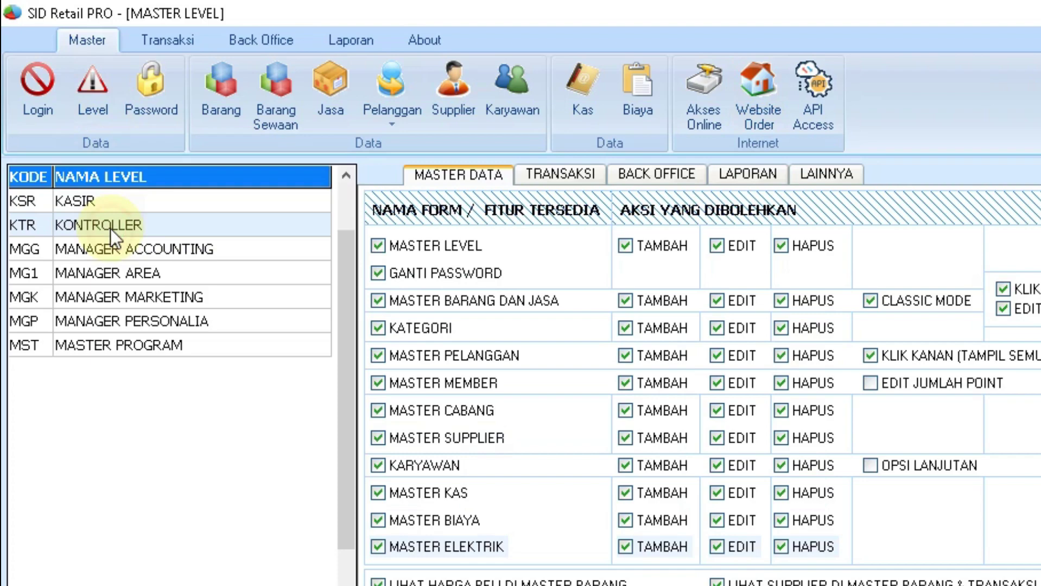
pyautogui.click(116, 206)
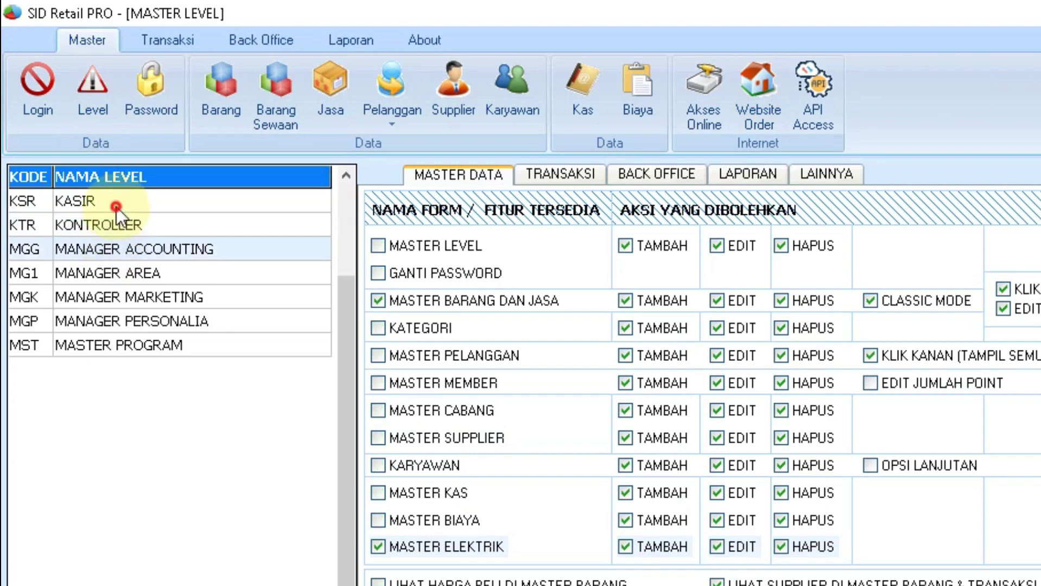
pyautogui.click(538, 182)
pyautogui.click(657, 175)
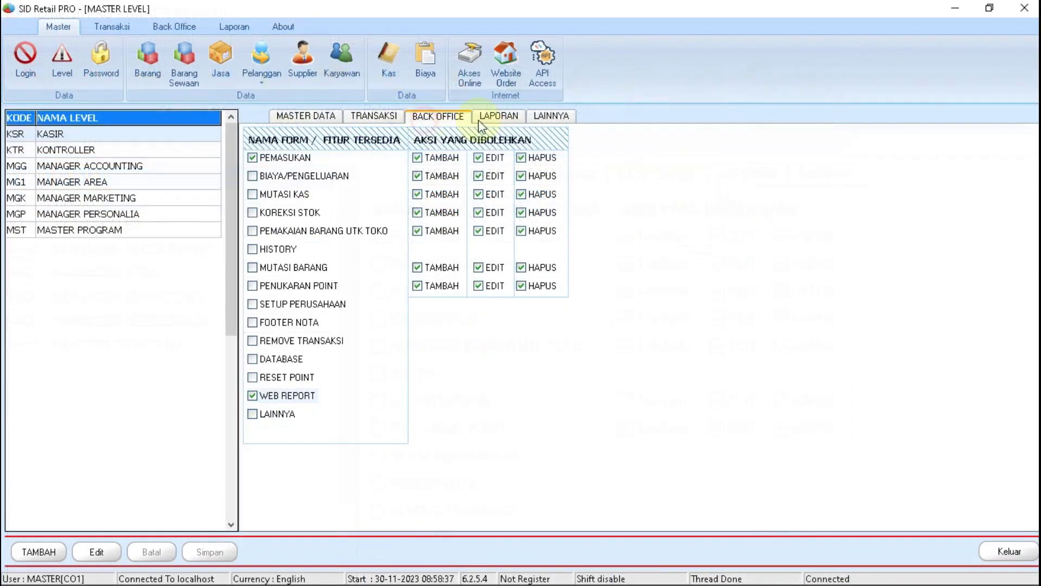
pyautogui.click(748, 175)
pyautogui.click(819, 178)
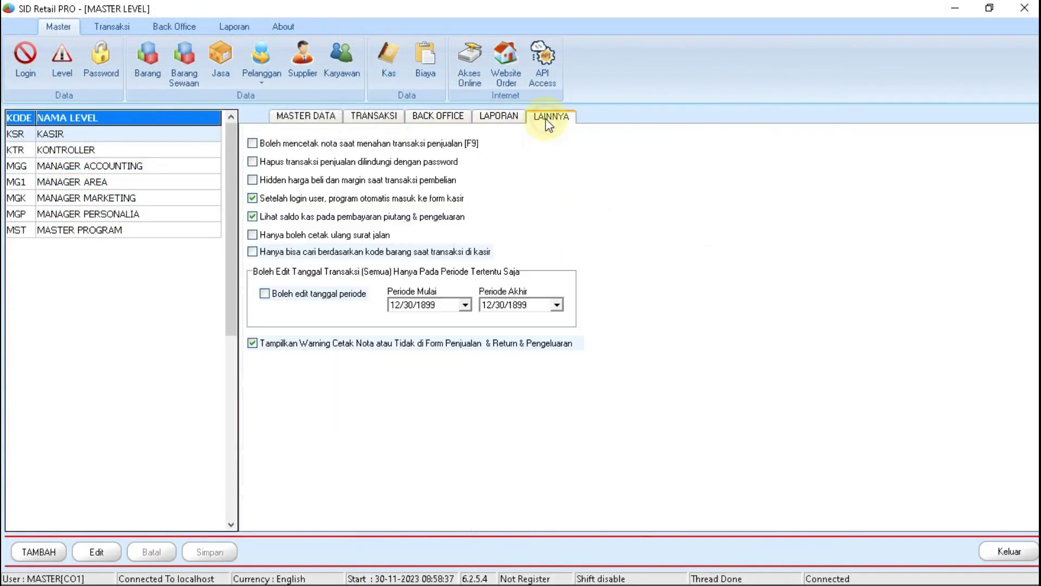
pyautogui.click(319, 118)
# Open the database connection settings and enter 192.168.0.10 as the hostname.
pyautogui.click(173, 27)
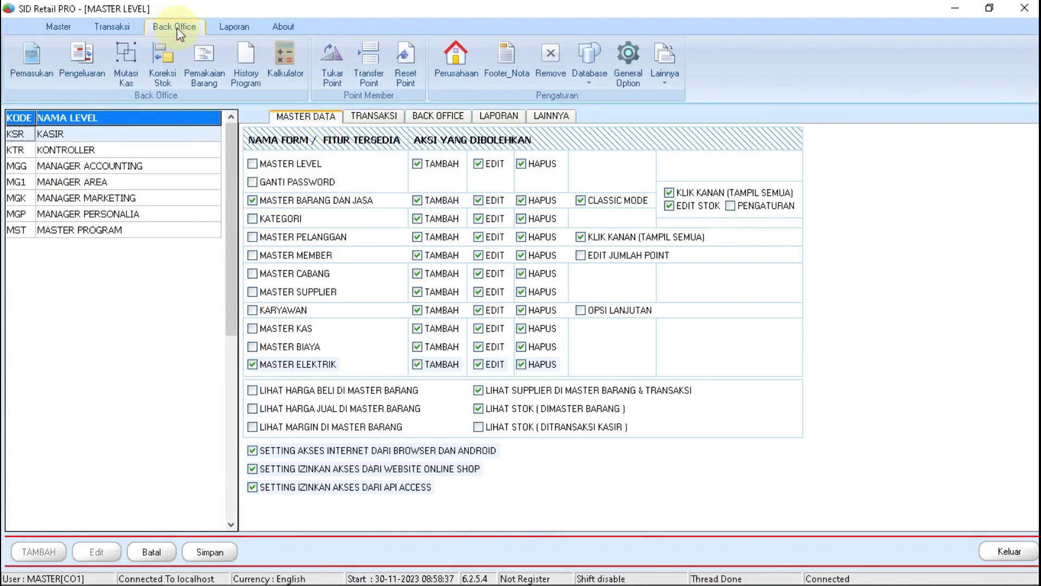
pyautogui.click(588, 78)
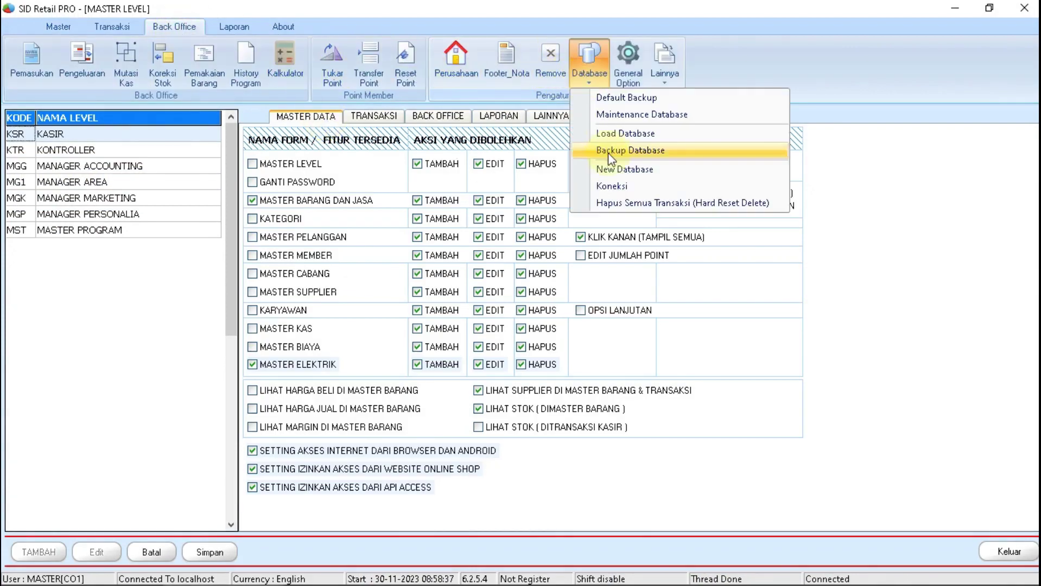
pyautogui.click(605, 184)
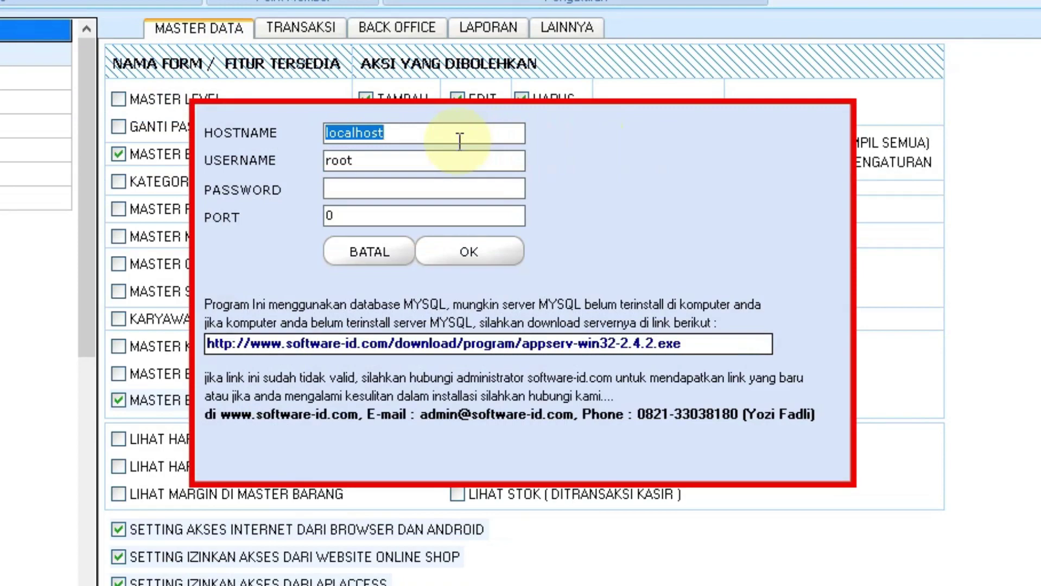
pyautogui.write('192.168.0.1')
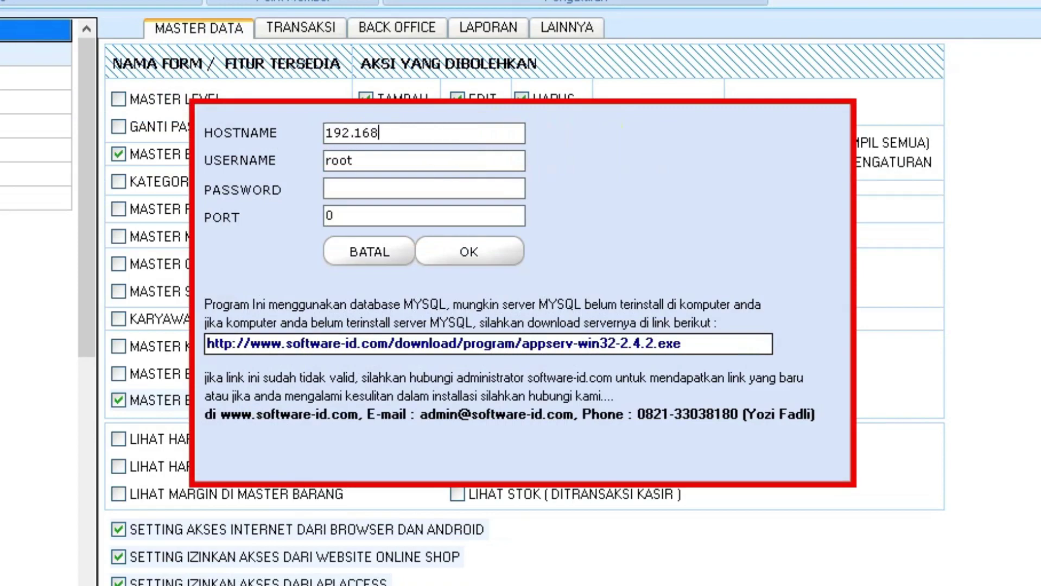
pyautogui.write('0')
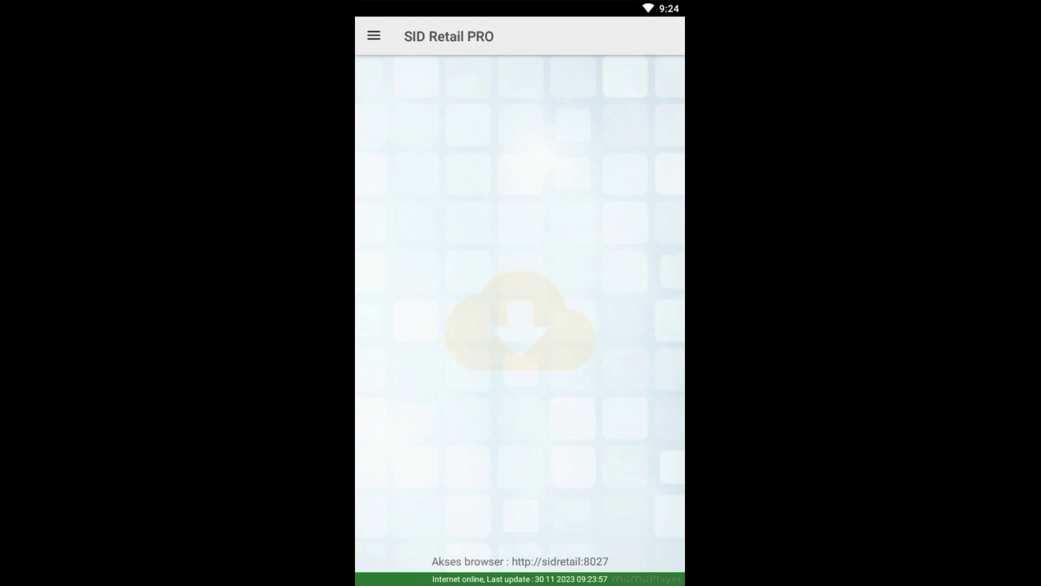
pyautogui.click(373, 35)
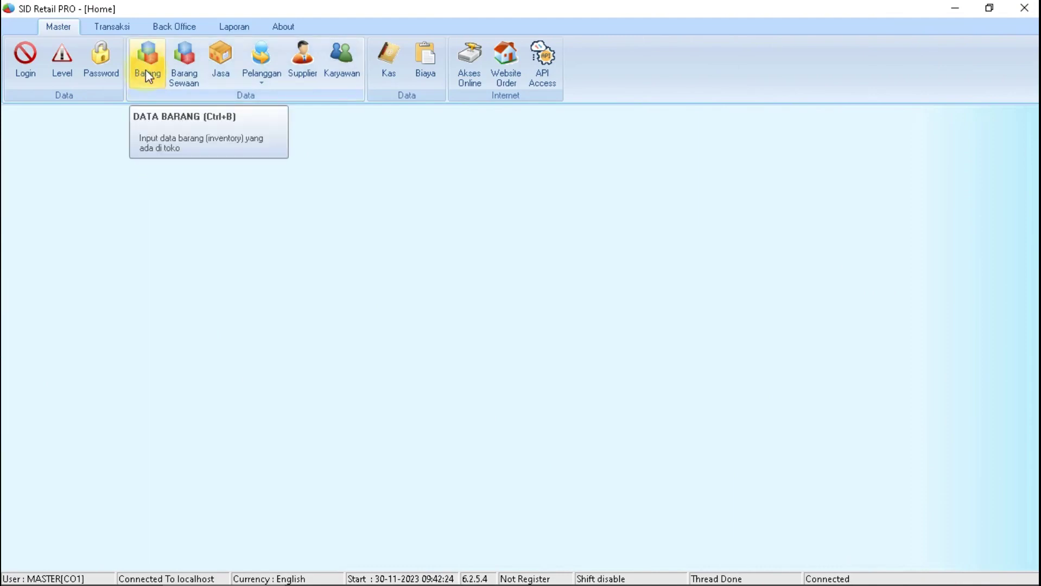
# Open the item inventory and start a new record in the service (Jasa) master data.
pyautogui.click(145, 69)
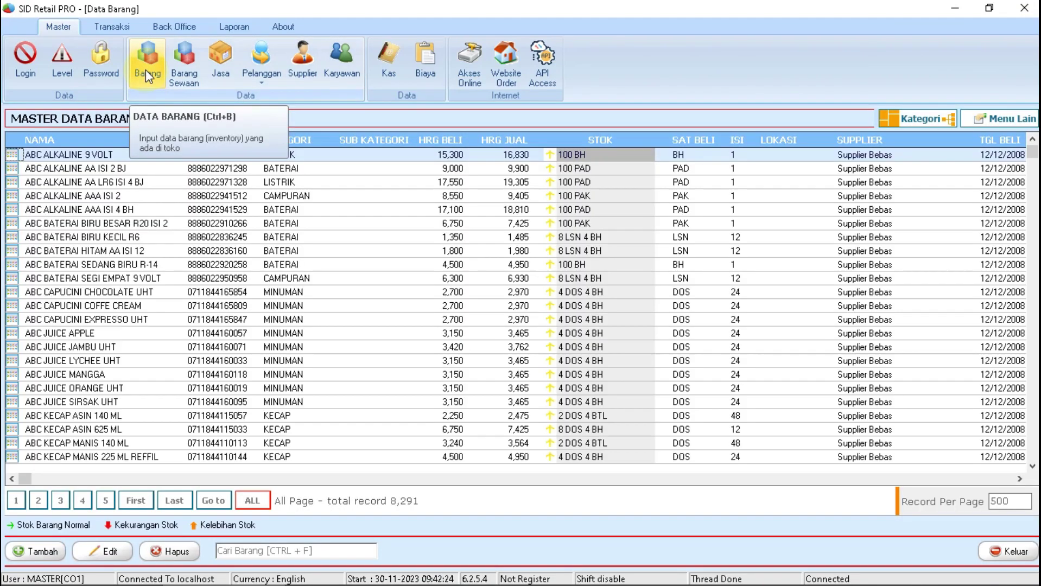
pyautogui.rightClick(157, 194)
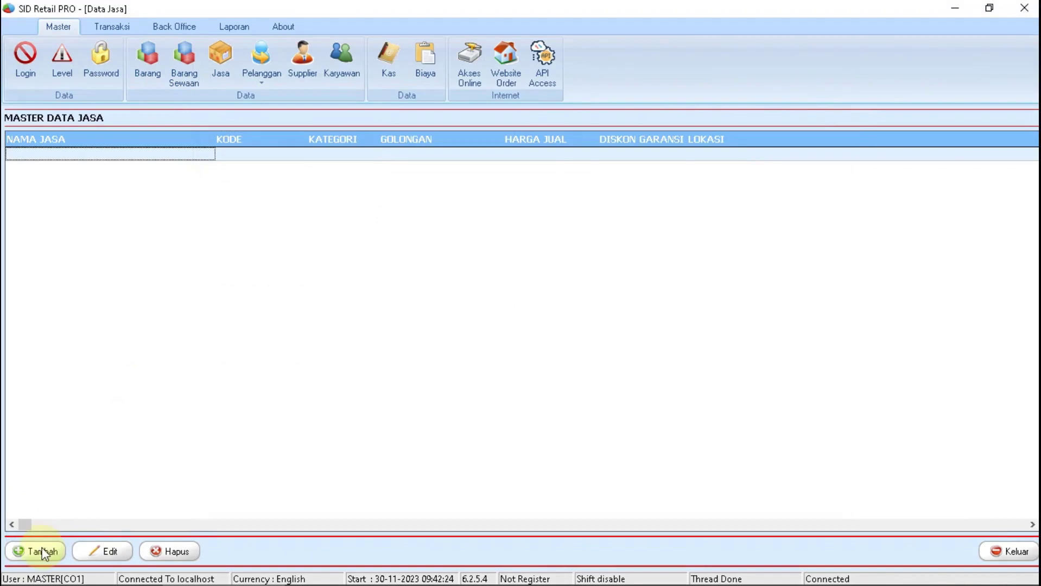
pyautogui.click(39, 551)
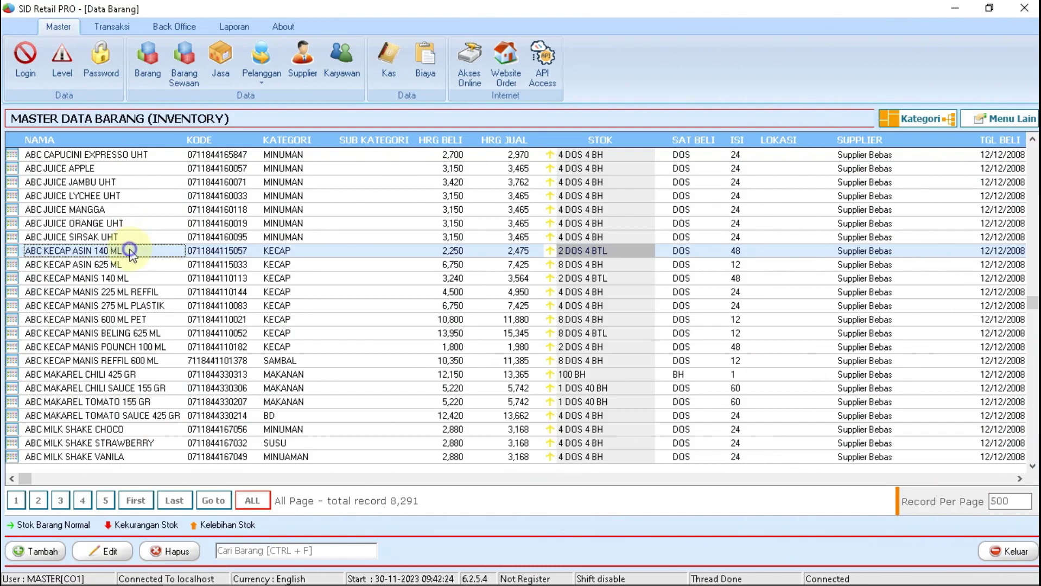
# Open ABC KECAP ASIN 140 ML for editing and review its advanced, member and customer pricing, and tiered price settings.
pyautogui.rightClick(130, 251)
pyautogui.click(166, 224)
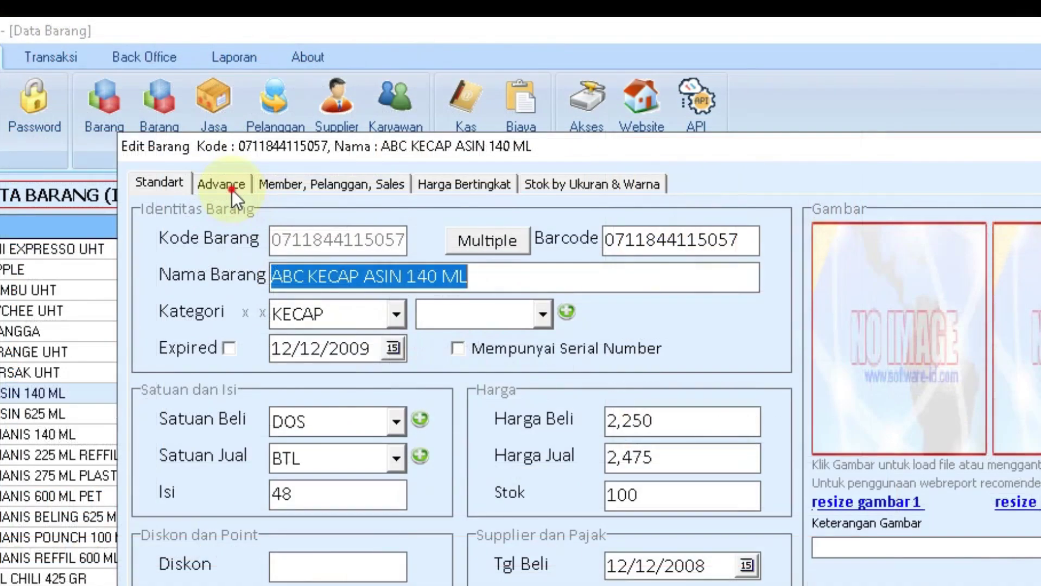
pyautogui.click(225, 111)
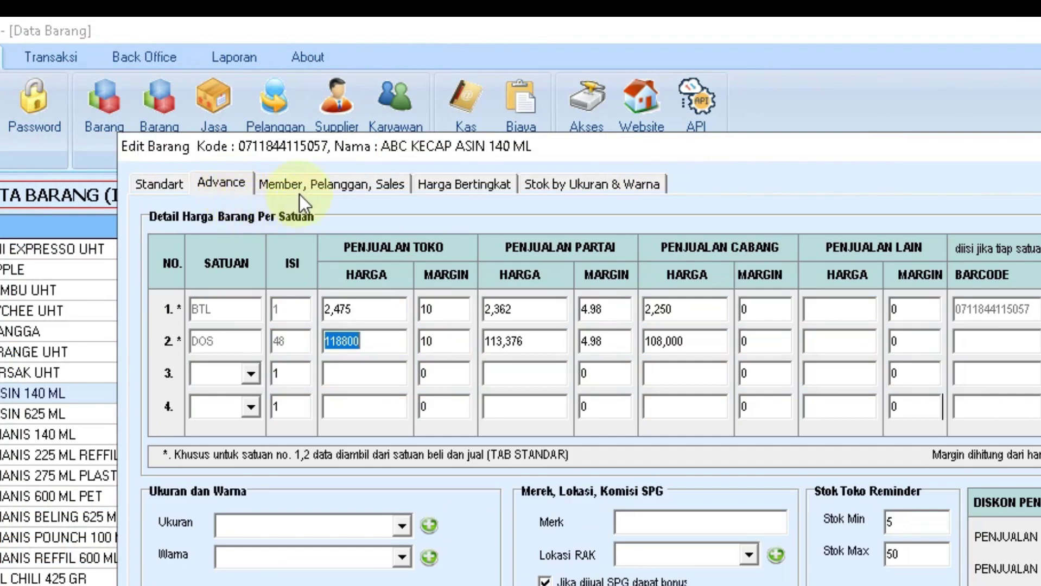
pyautogui.click(314, 185)
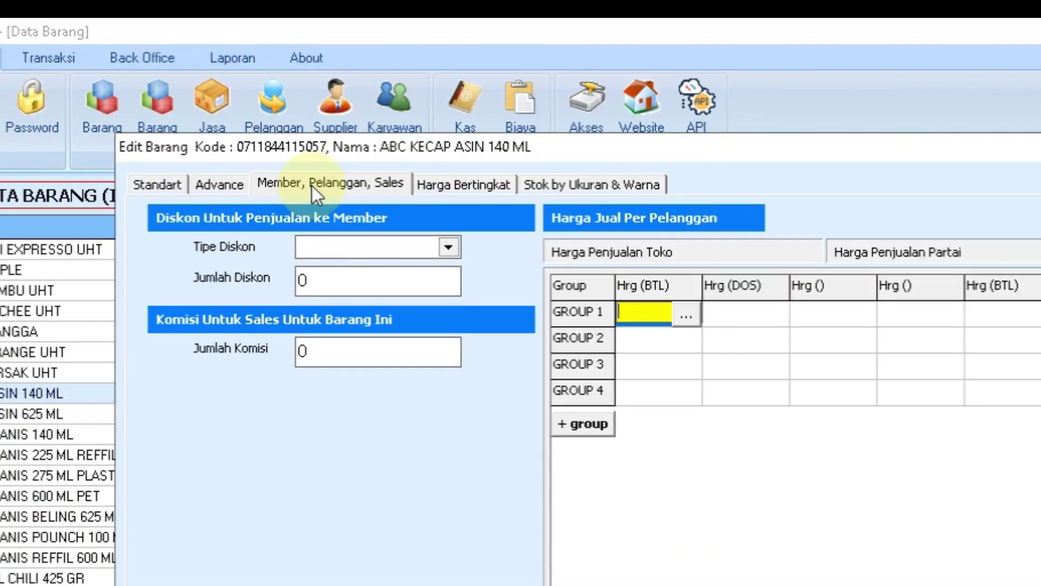
pyautogui.click(443, 187)
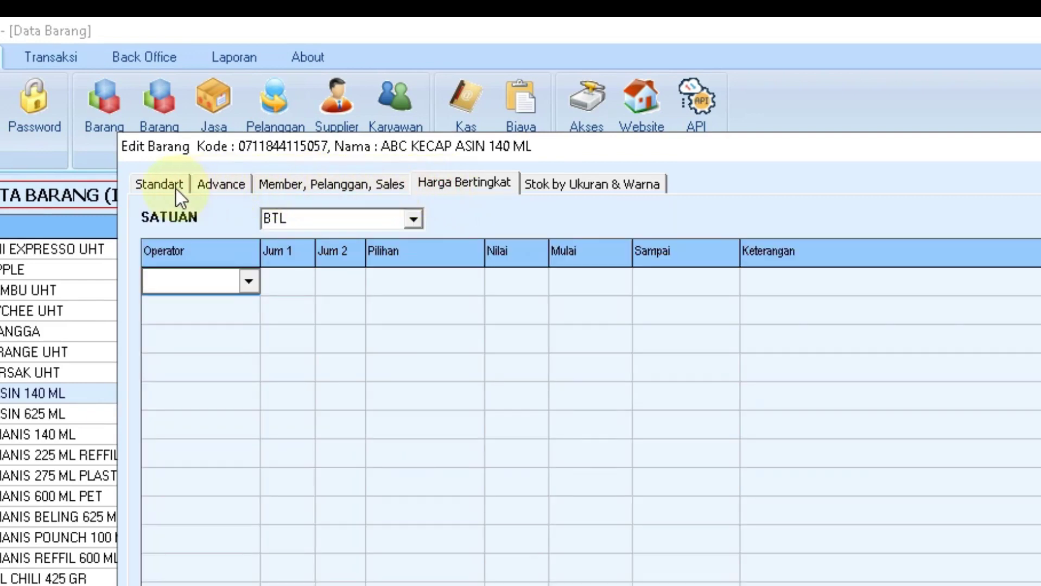
pyautogui.click(202, 188)
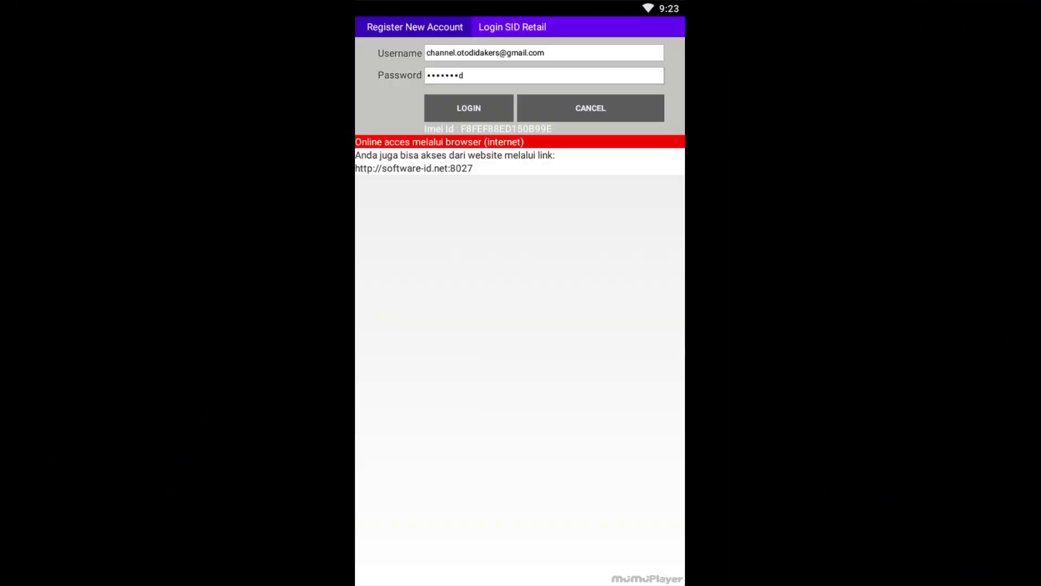
# Sign in to the SID Retail PRO mobile app and look through its master data and transaction functions.
pyautogui.press('Return')
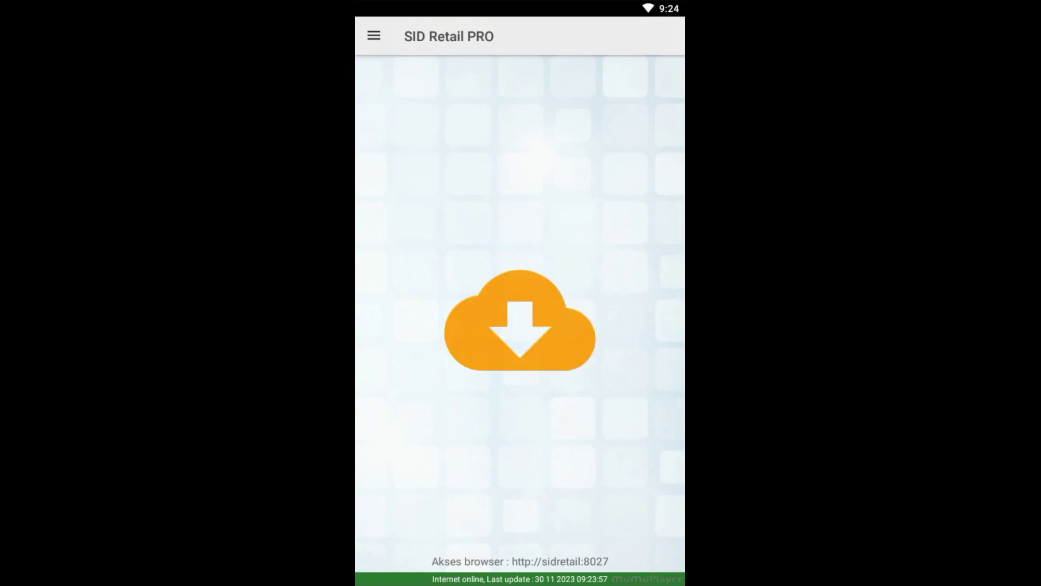
pyautogui.click(373, 35)
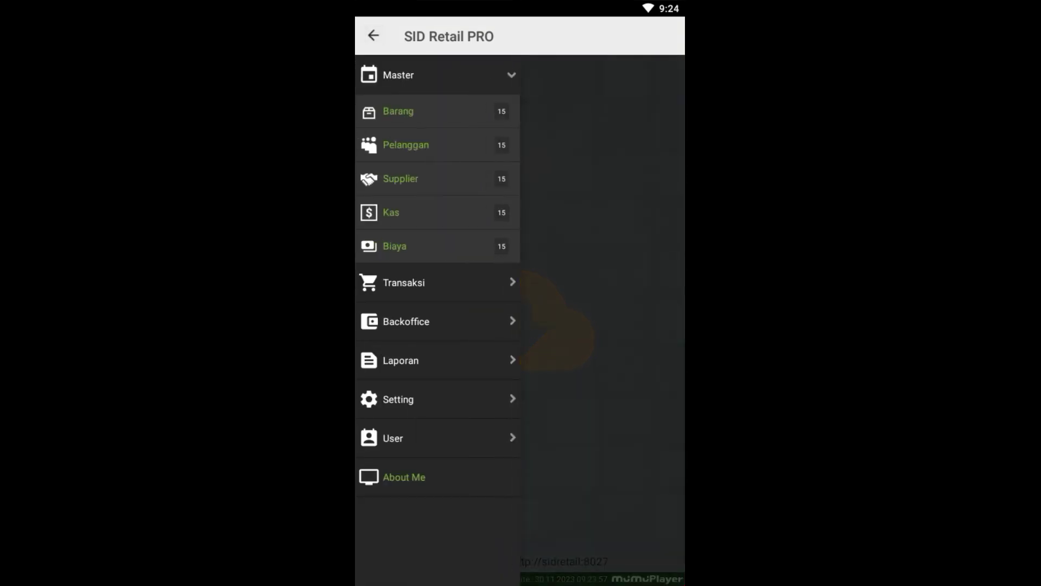
pyautogui.click(404, 283)
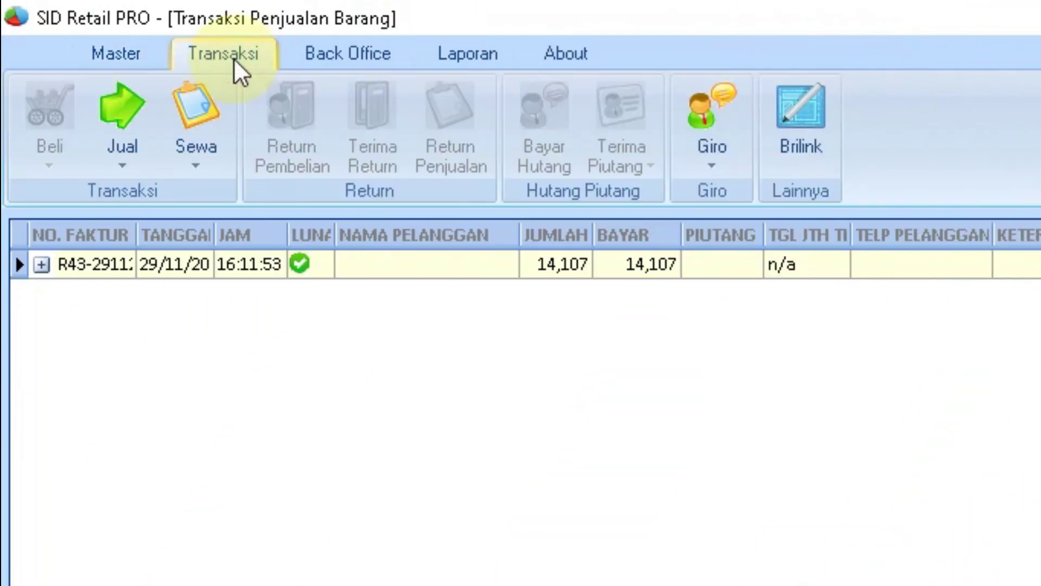
# Check which back office and report functions the cashier can use in the desktop program.
pyautogui.click(298, 56)
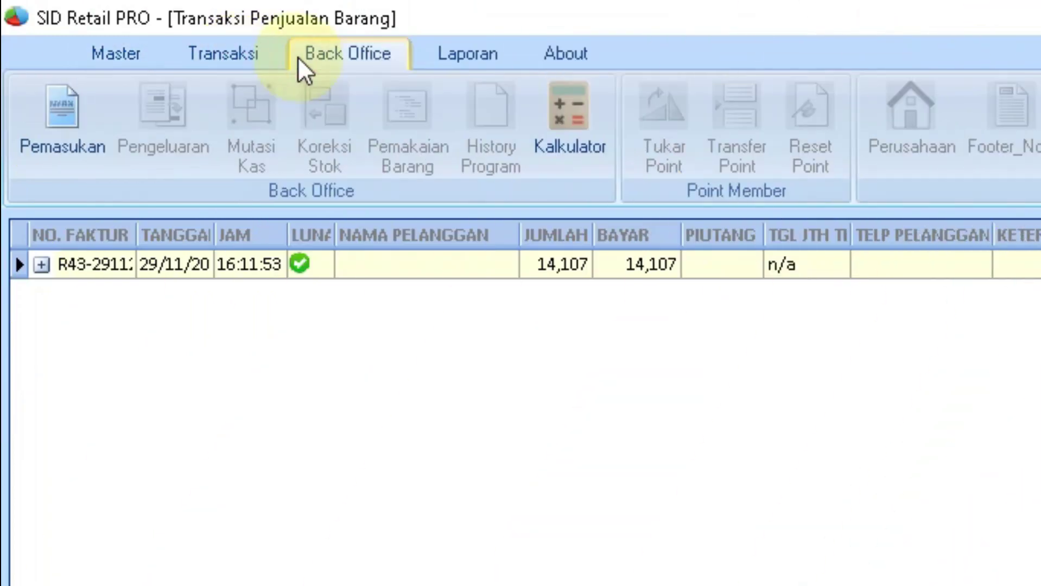
pyautogui.click(463, 55)
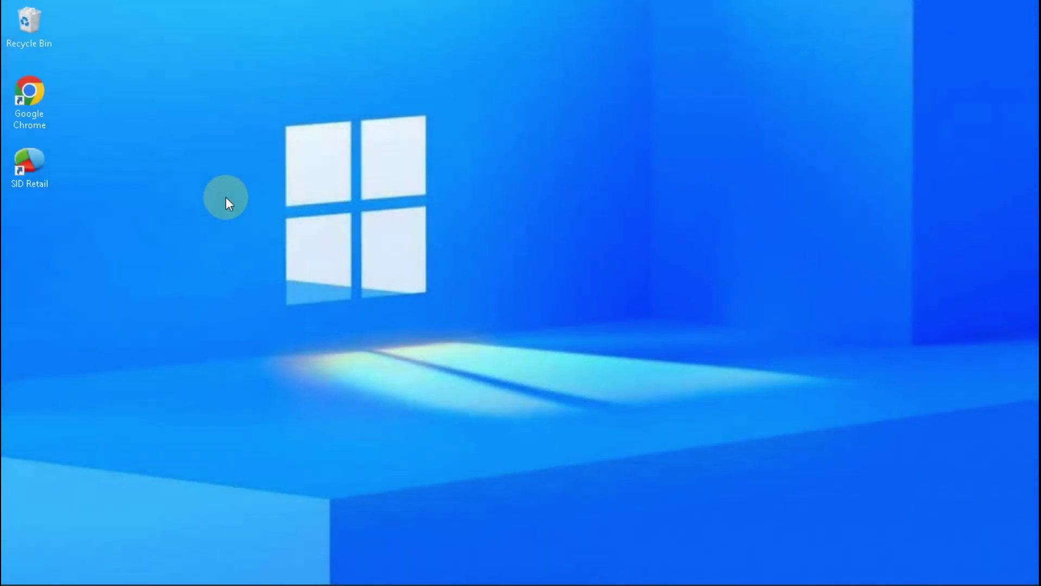
# Launch SID Retail, log in as the MASTER user and display the Back Office functions.
pyautogui.doubleClick(33, 165)
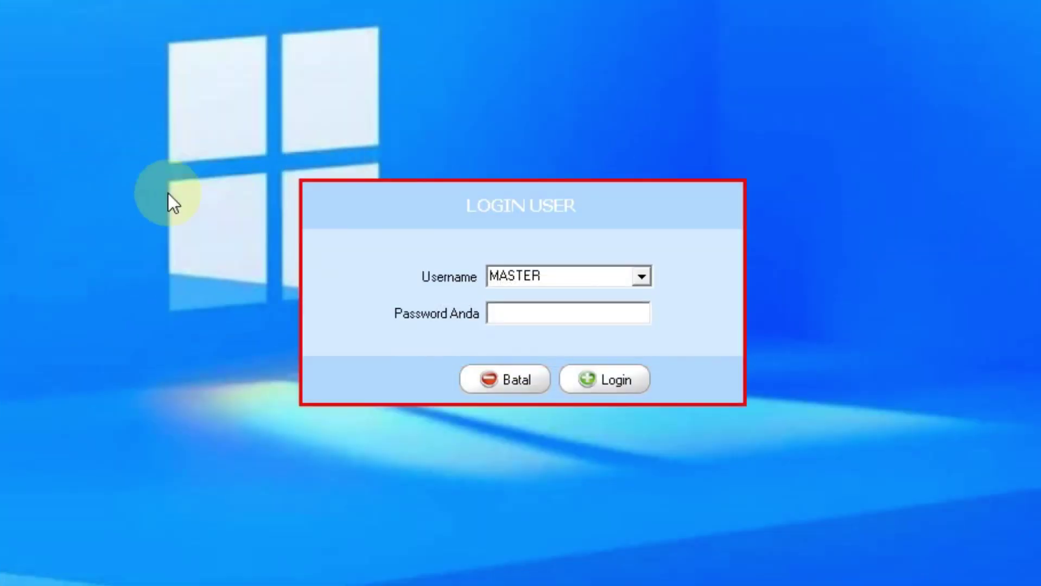
pyautogui.click(611, 381)
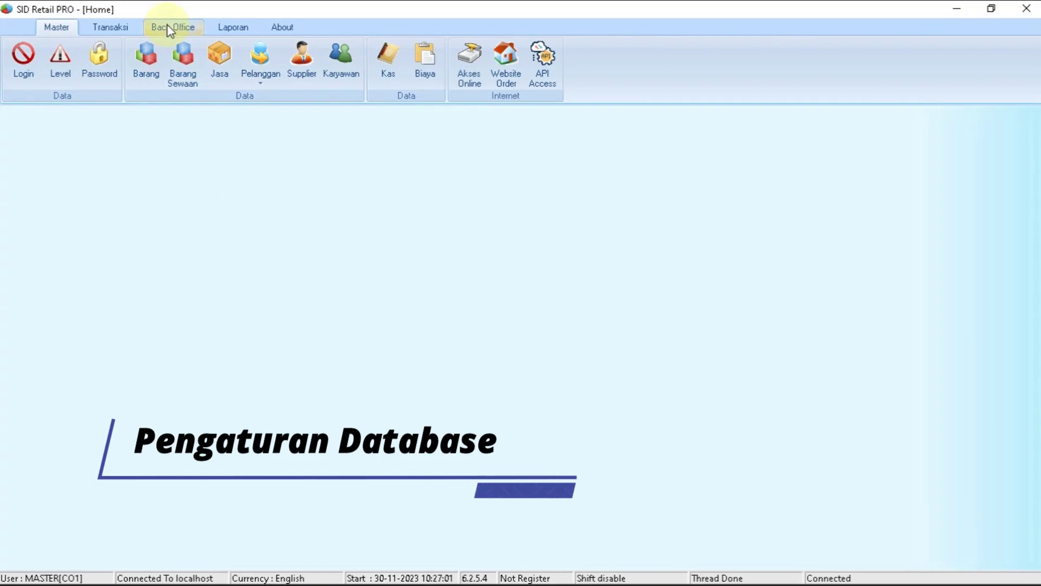
pyautogui.click(170, 31)
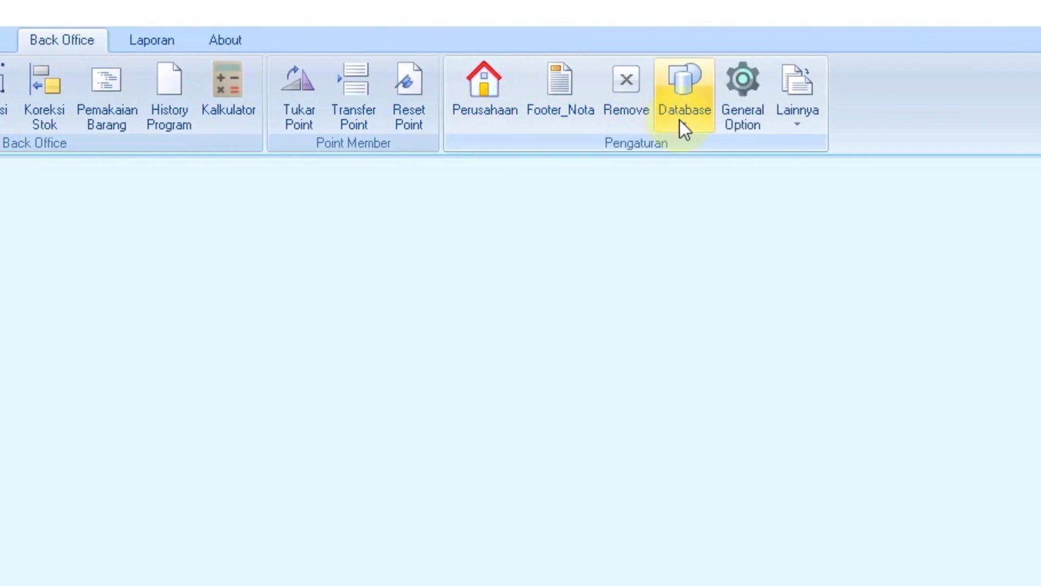
# Open the default database backup settings and make sure automatic backup (Backup Otomatis) is enabled.
pyautogui.click(674, 131)
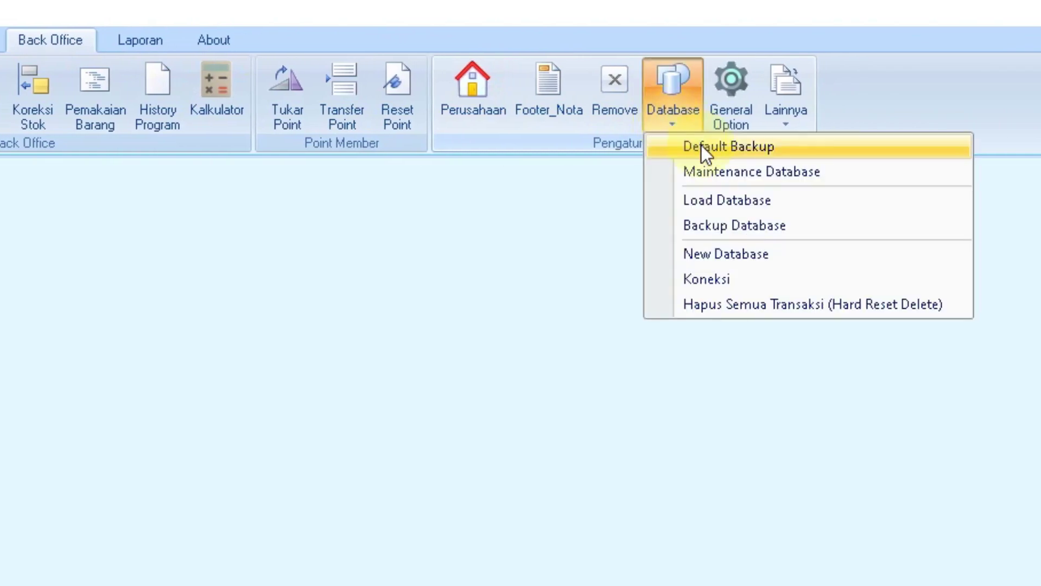
pyautogui.click(781, 153)
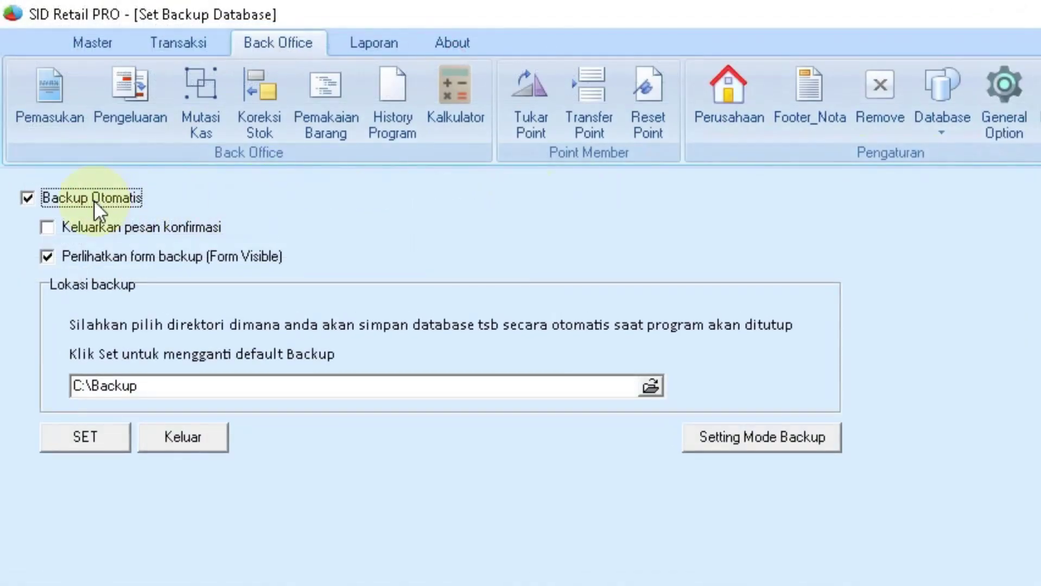
pyautogui.click(94, 201)
pyautogui.click(94, 201)
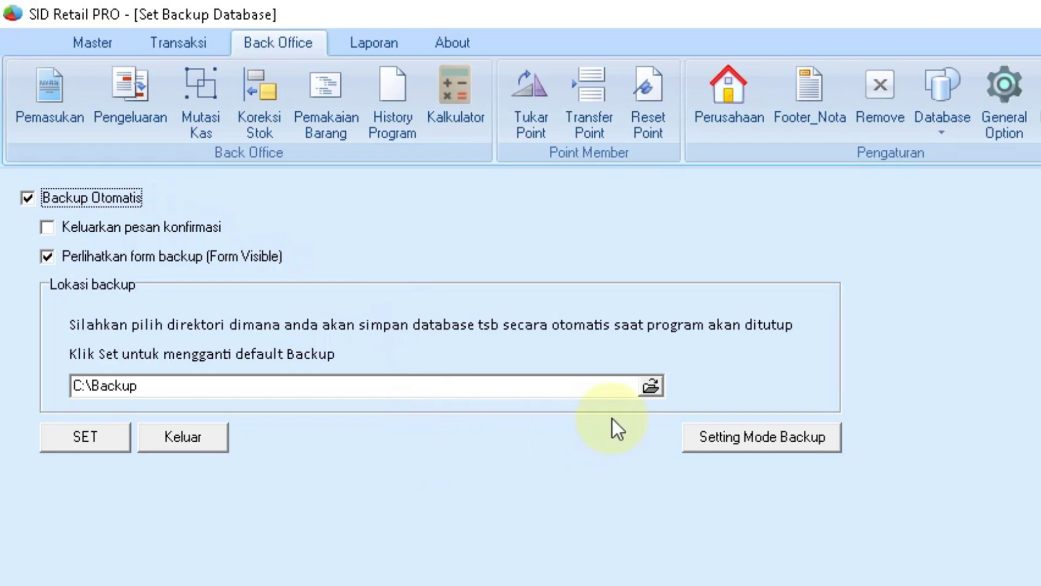
# Set the automatic backup location to D:\BackupDataToko.
pyautogui.click(650, 387)
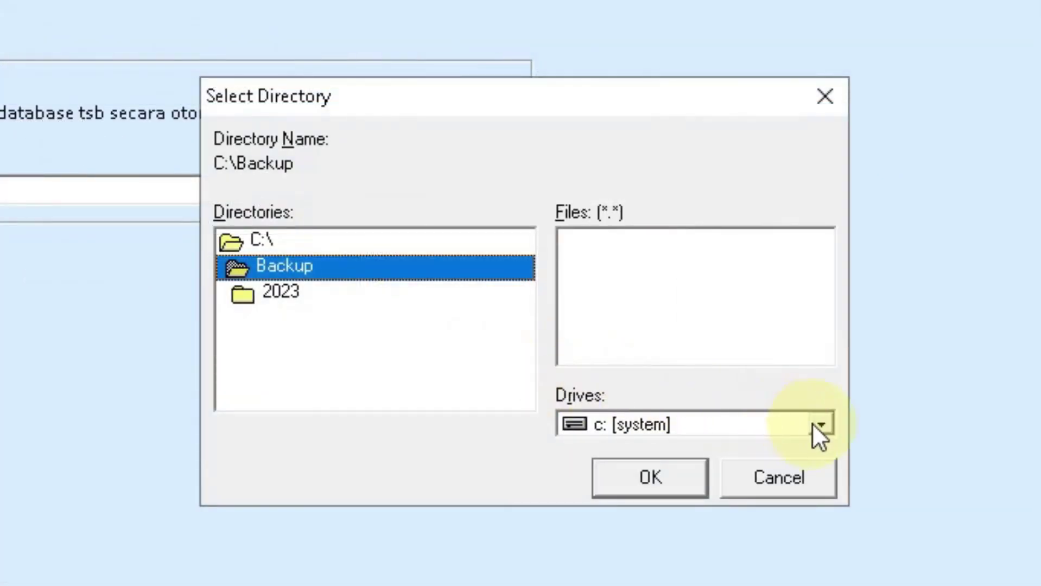
pyautogui.click(671, 358)
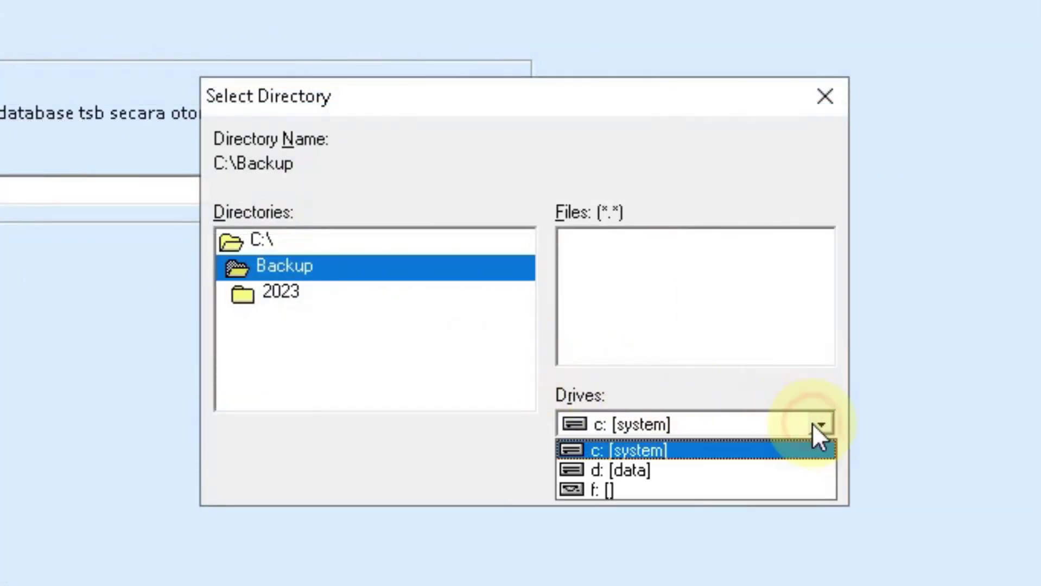
pyautogui.click(679, 471)
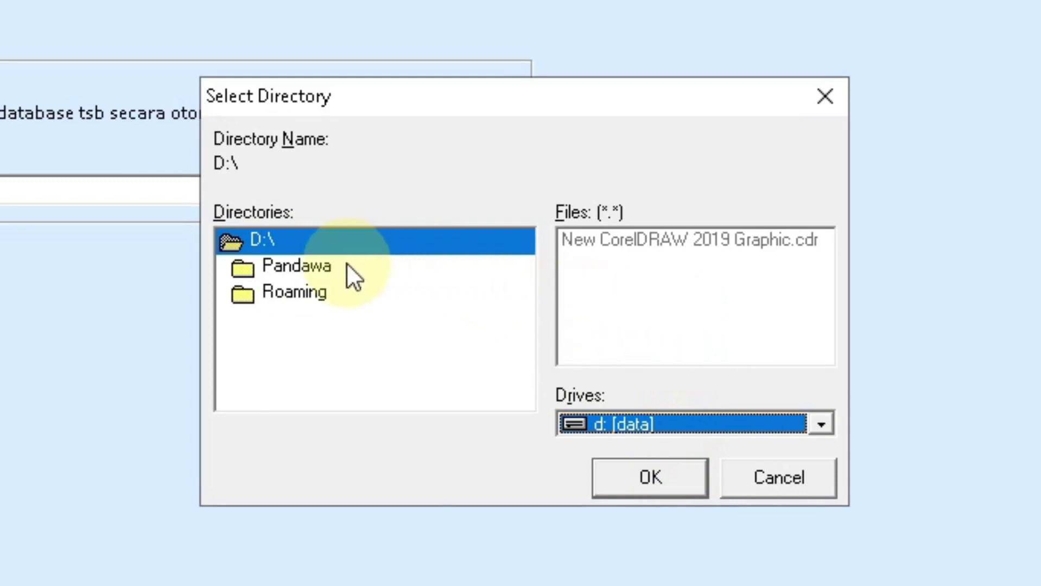
pyautogui.click(298, 297)
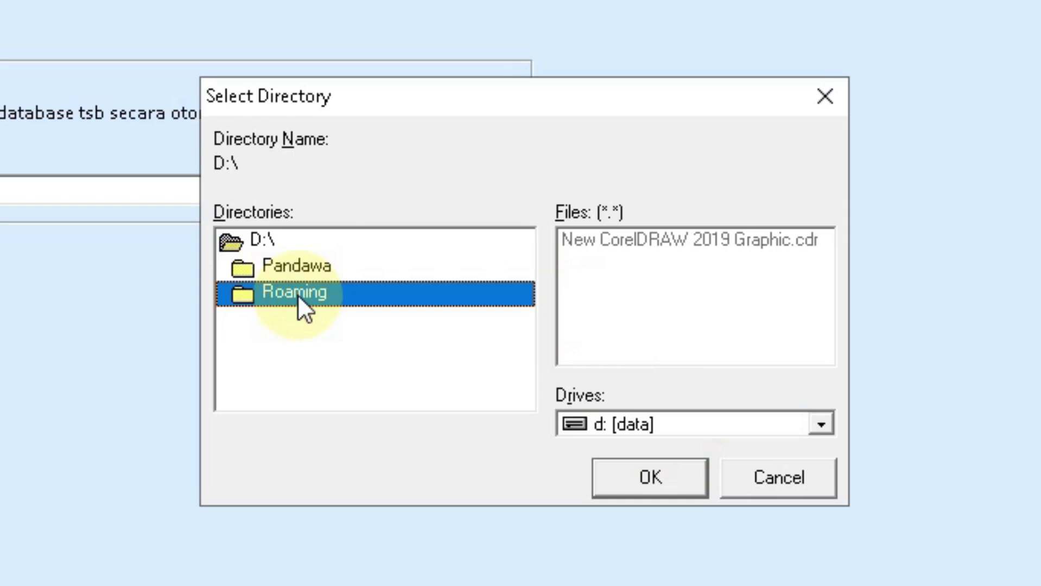
pyautogui.click(302, 263)
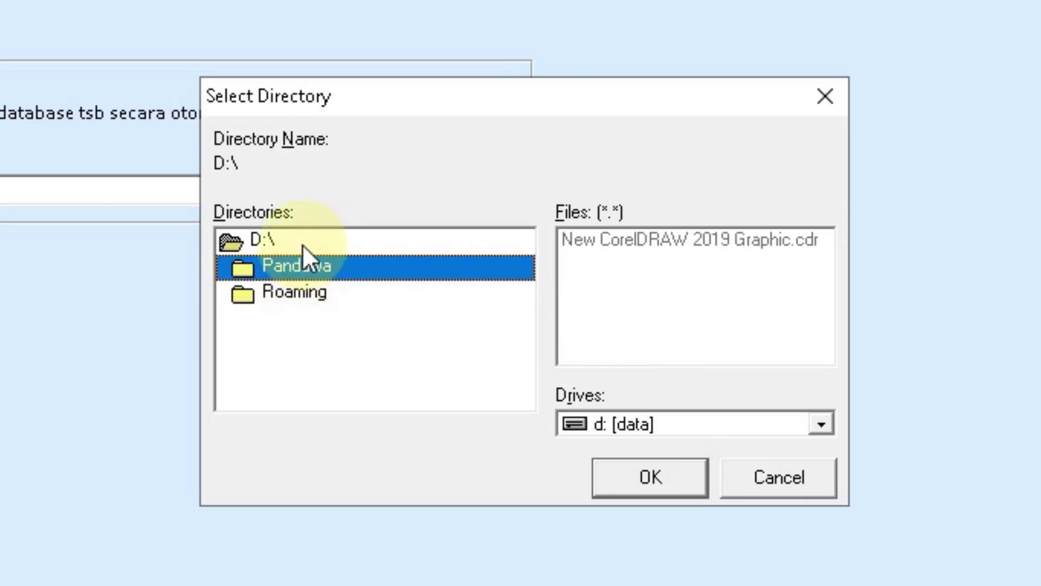
pyautogui.click(303, 244)
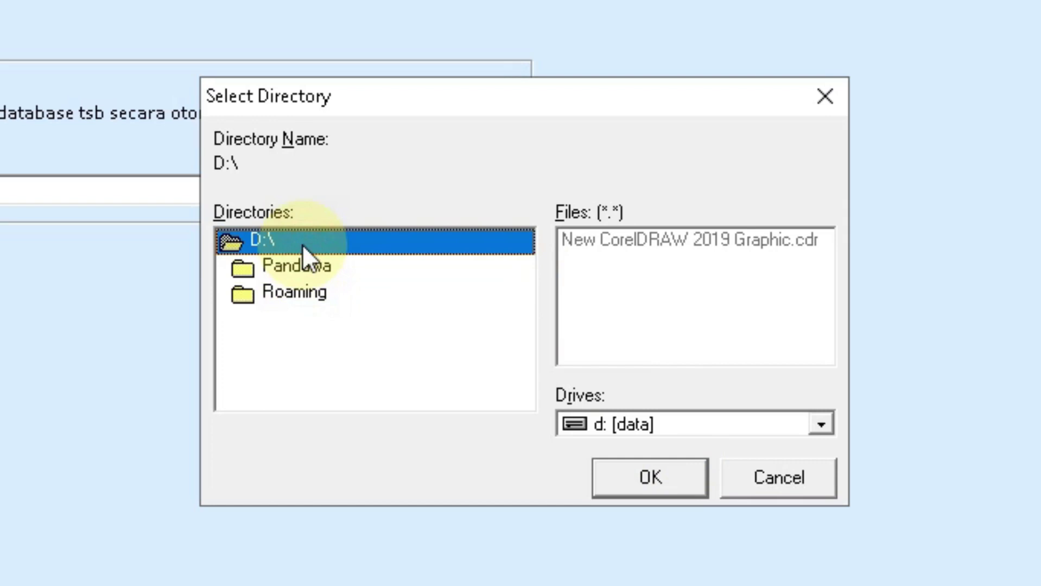
pyautogui.click(646, 481)
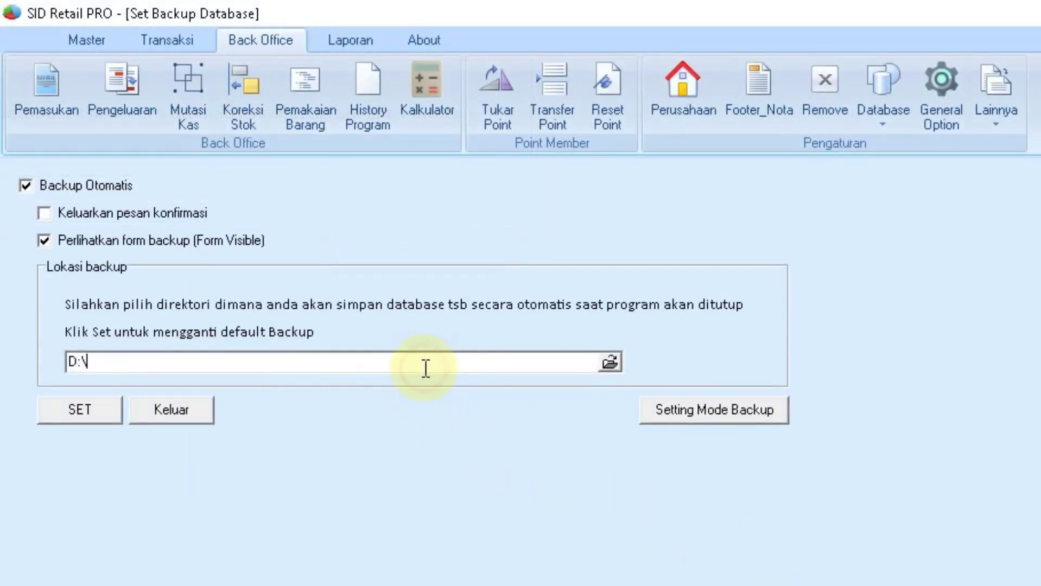
pyautogui.write('Ba')
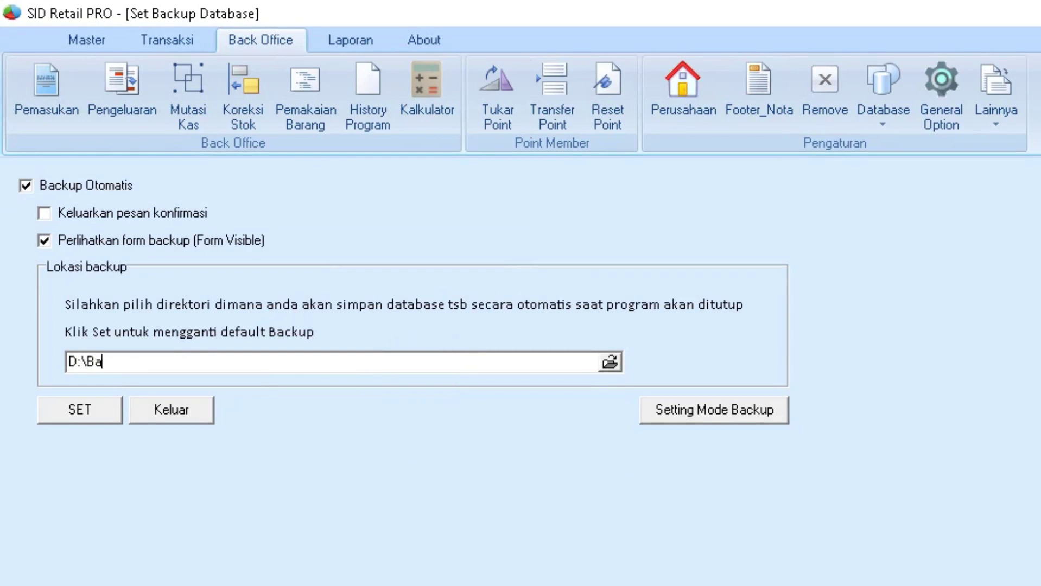
pyautogui.write('ckupDataToko')
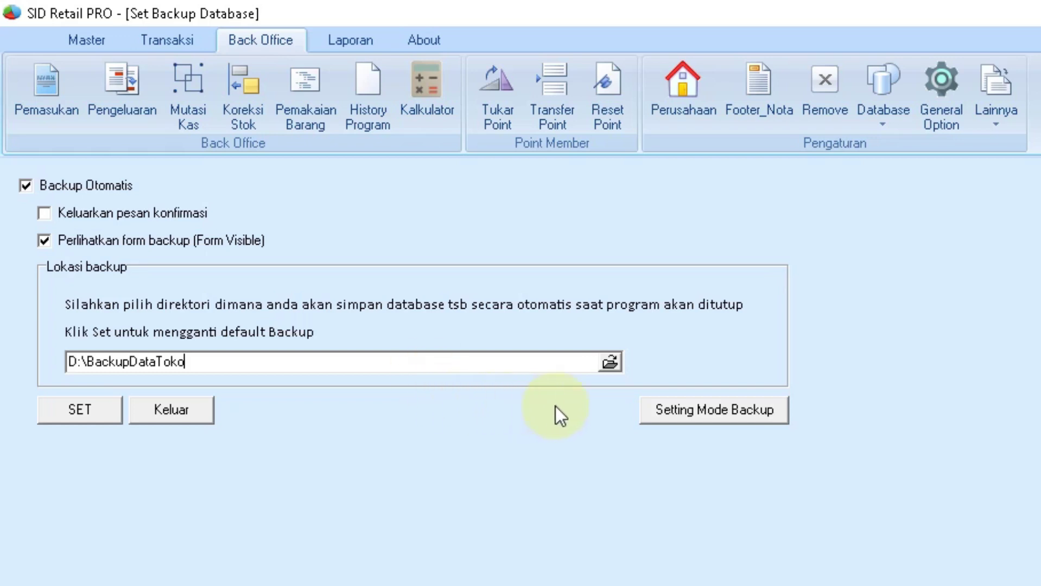
# Open the backup mode settings and try the PER_JAM mode with a 6 Jam interval and backup at closing as well.
pyautogui.click(765, 414)
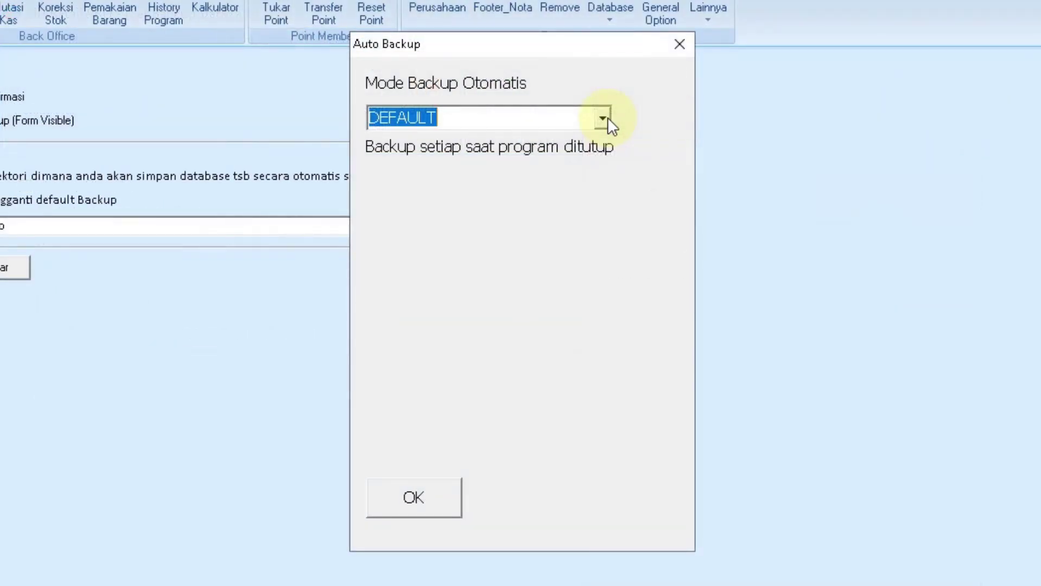
pyautogui.click(608, 118)
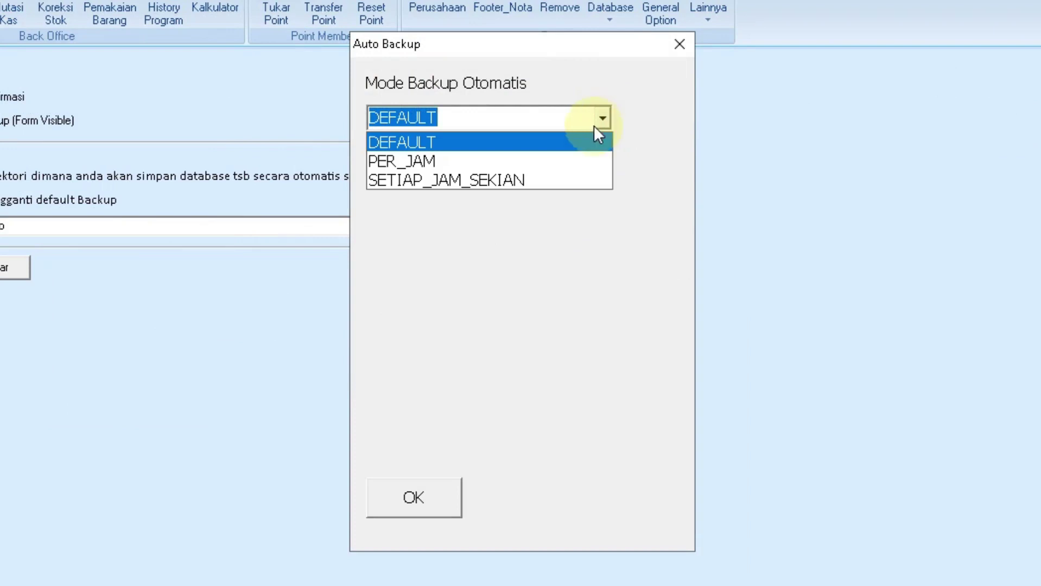
pyautogui.click(566, 159)
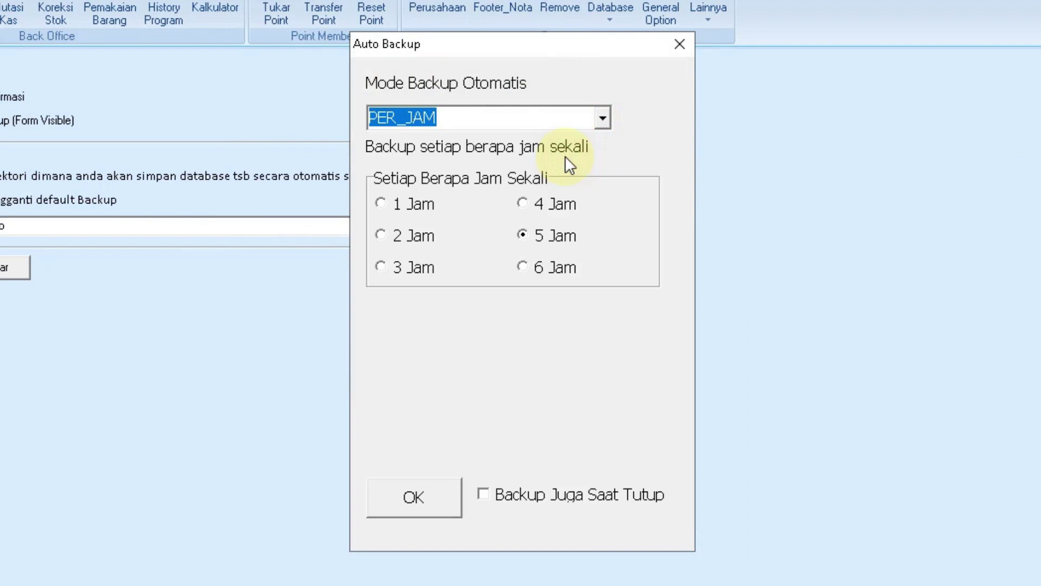
pyautogui.click(408, 205)
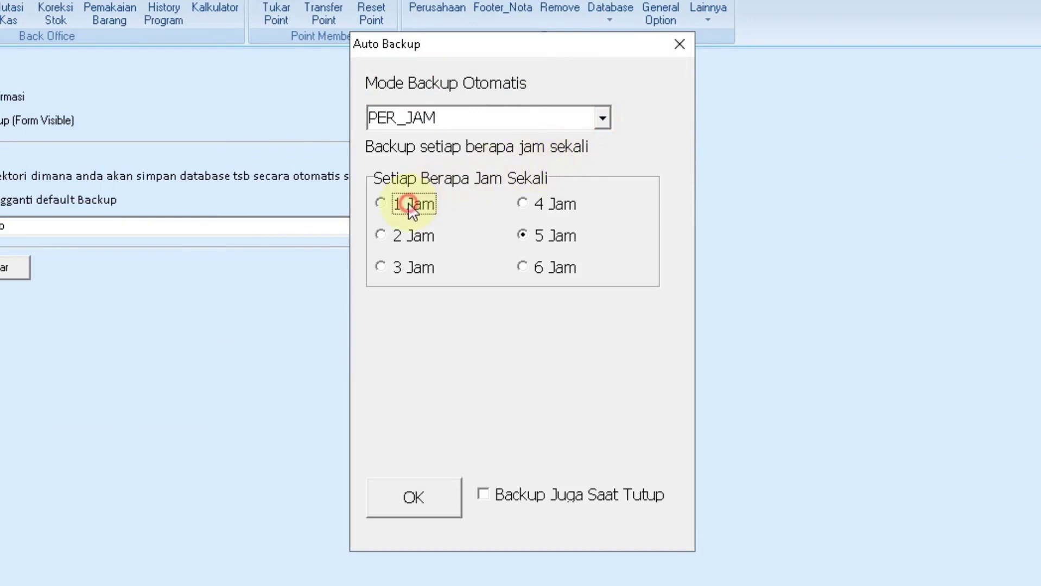
pyautogui.click(528, 269)
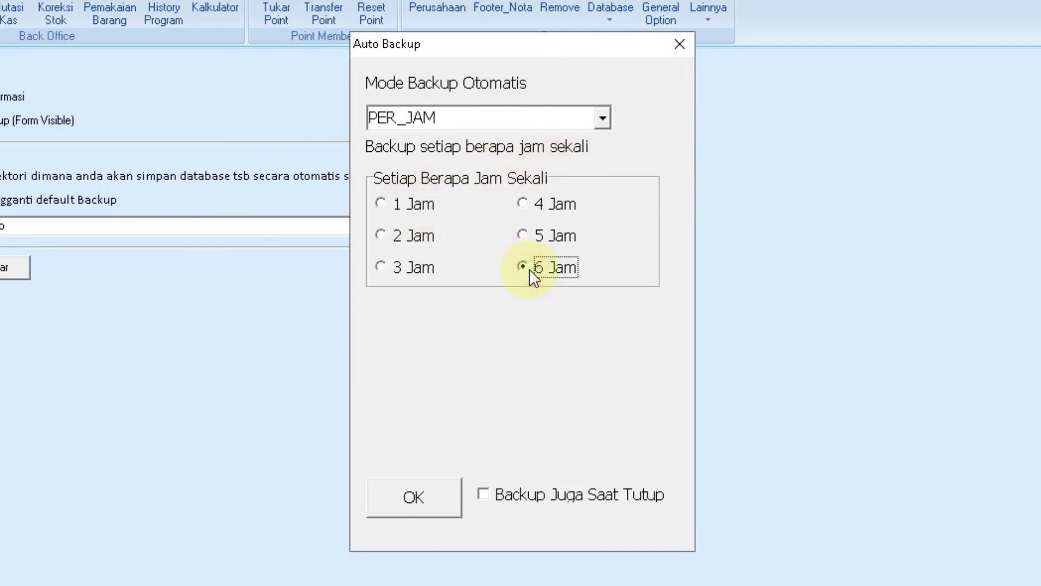
pyautogui.click(486, 499)
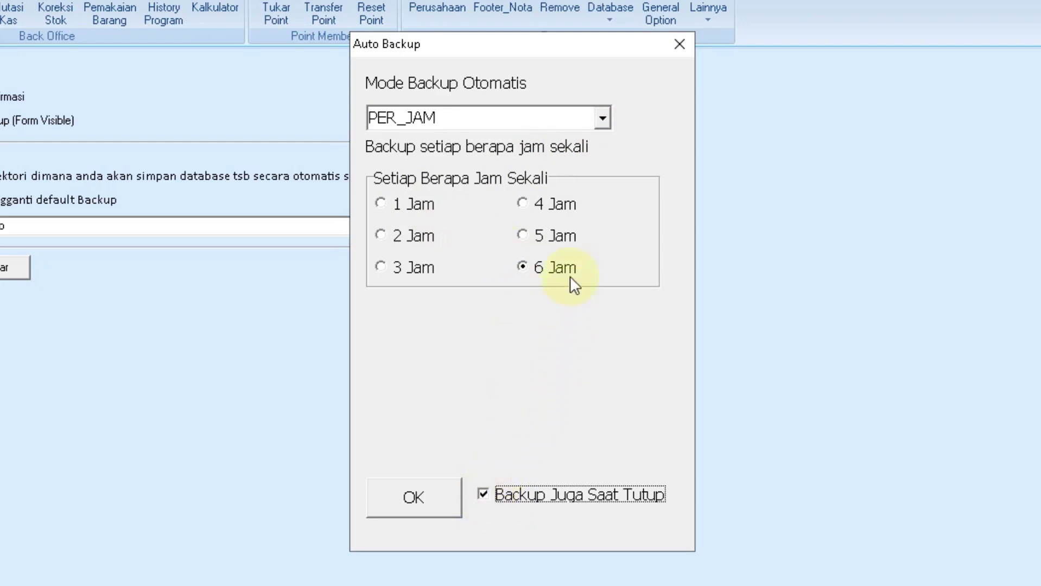
# Try the SETIAP_JAM_SEKIAN backup mode and look at its list of scheduled hours.
pyautogui.click(598, 116)
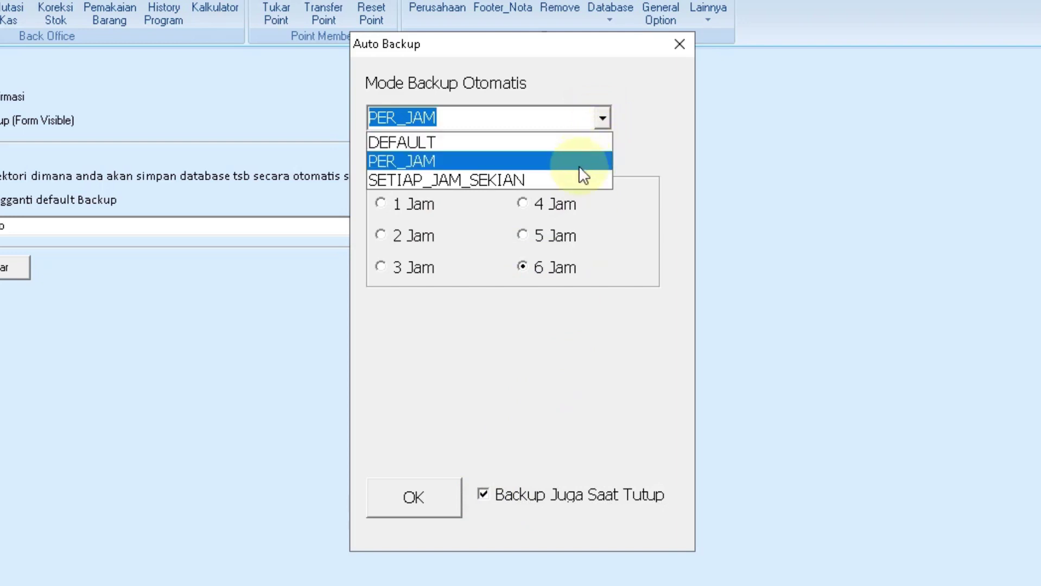
pyautogui.click(576, 179)
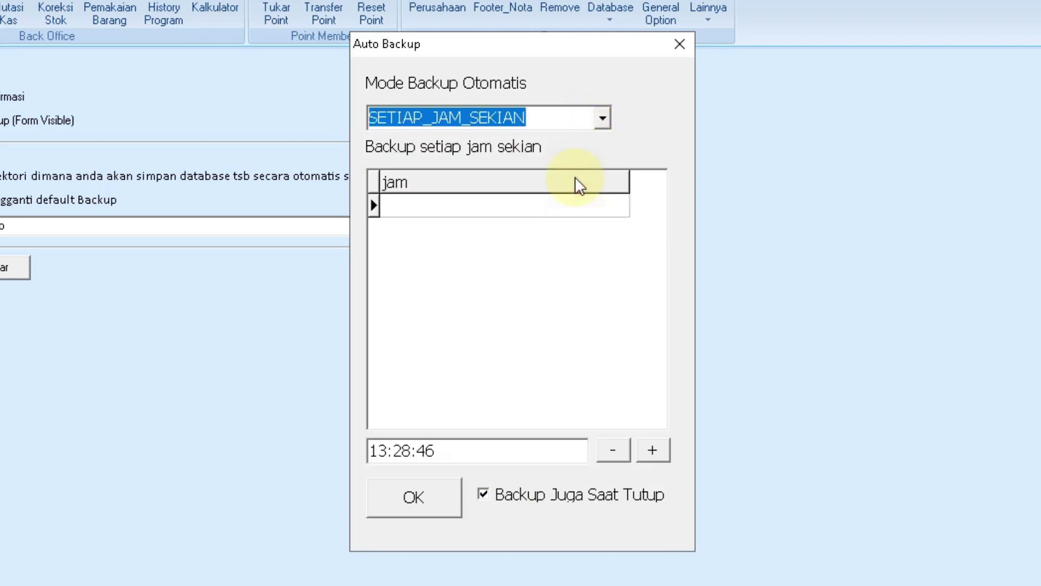
pyautogui.click(537, 211)
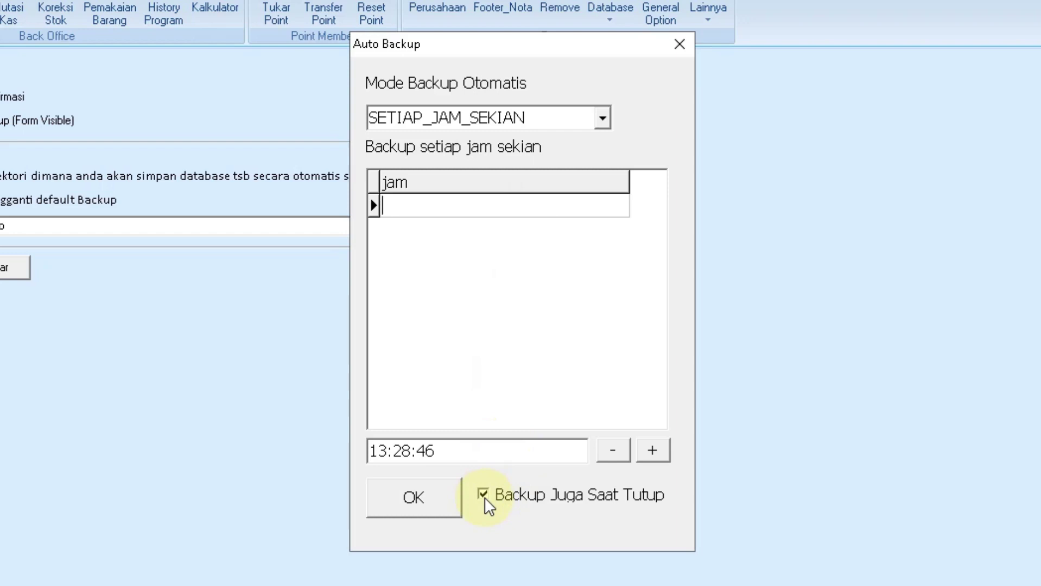
# Set the automatic backup mode to DEFAULT and save both the mode and the backup location settings.
pyautogui.click(603, 119)
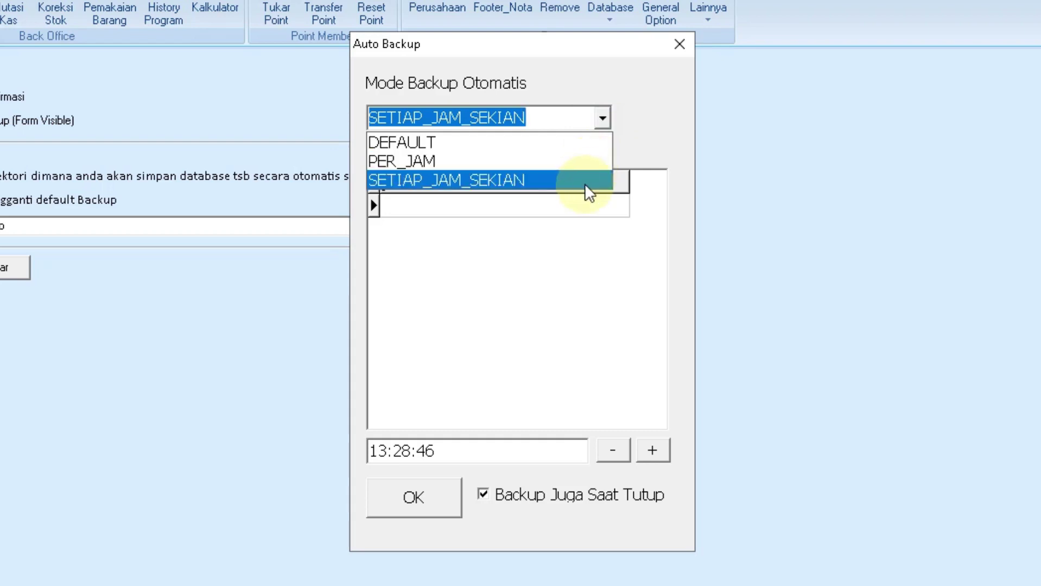
pyautogui.click(591, 145)
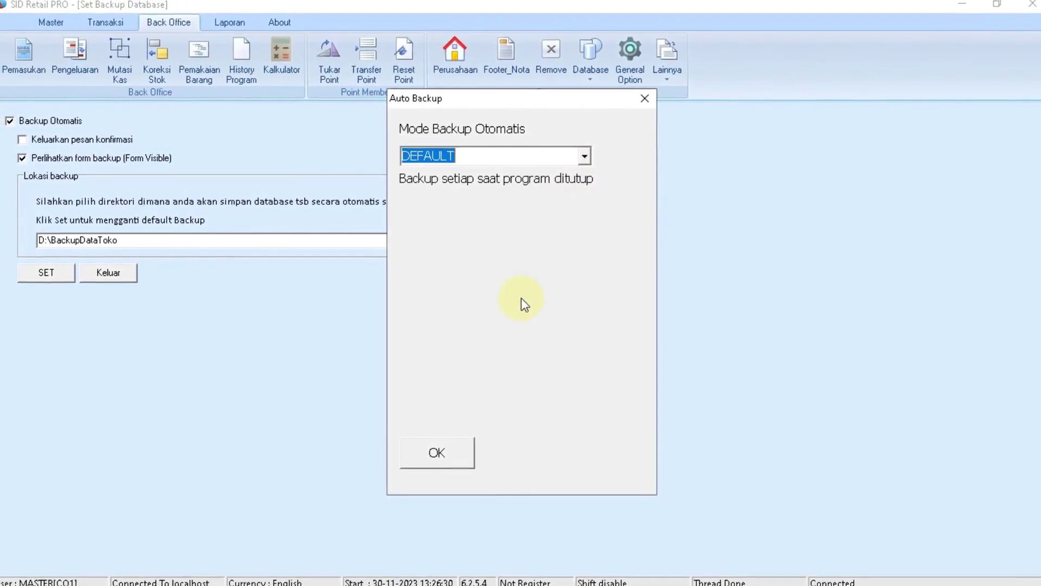
pyautogui.click(450, 452)
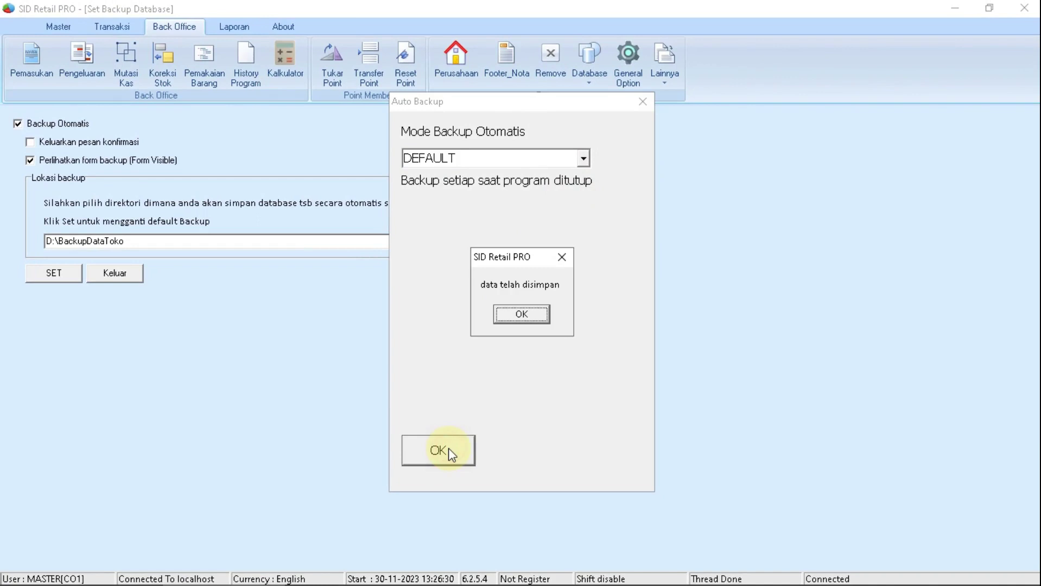
pyautogui.click(522, 315)
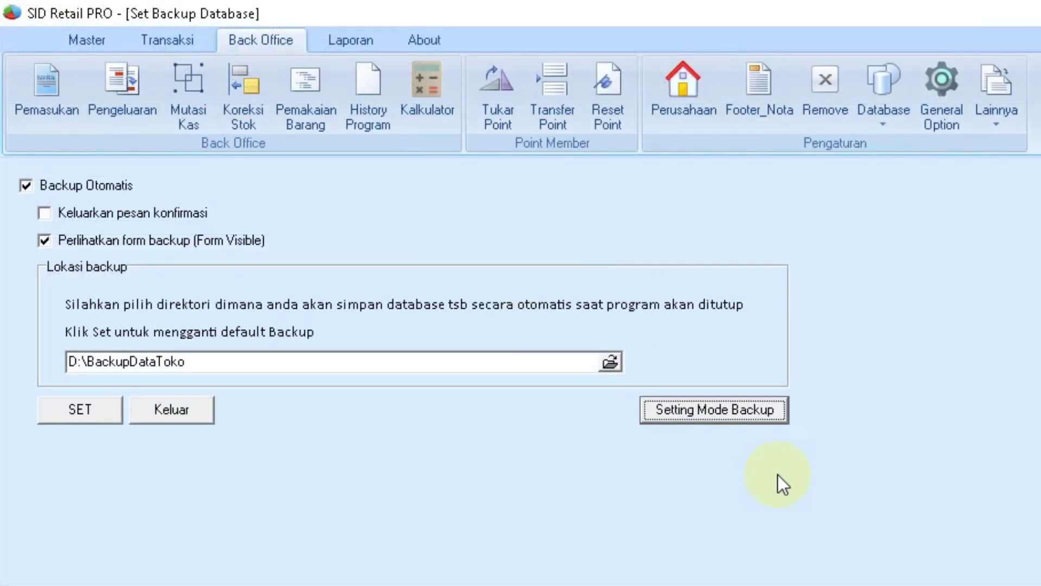
pyautogui.click(72, 411)
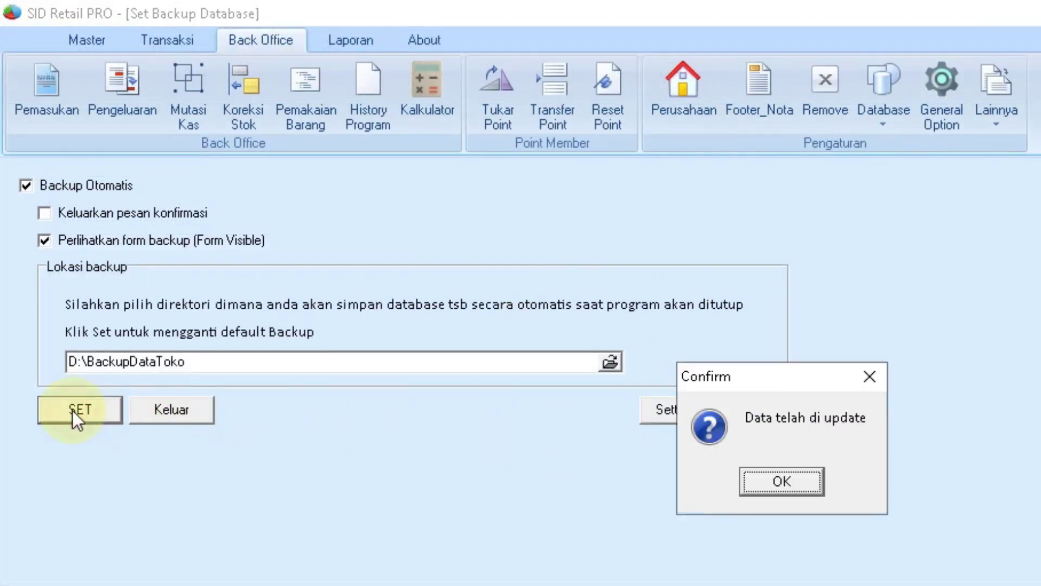
pyautogui.click(786, 490)
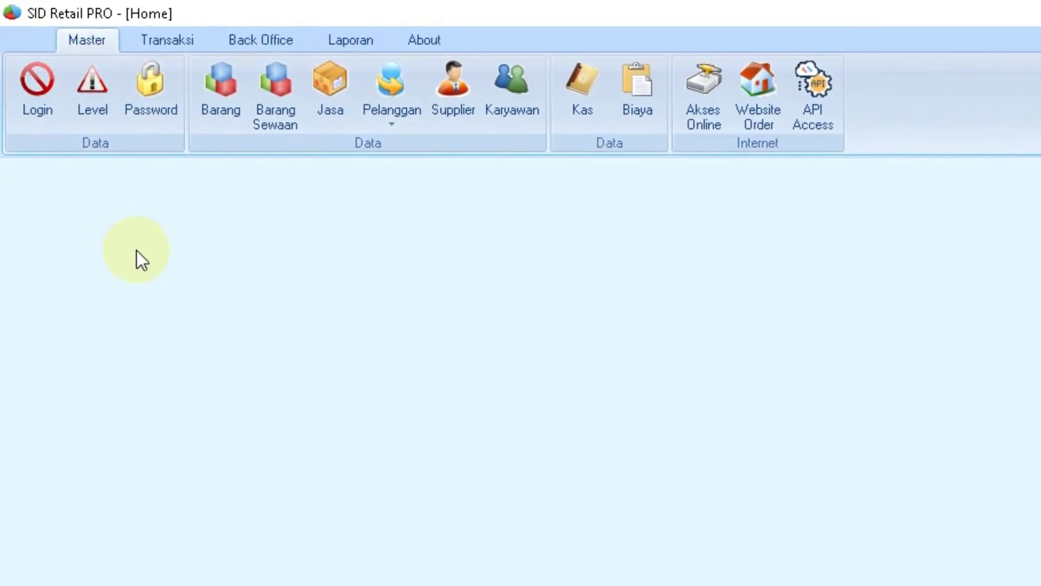
# Review the company setup form (Perusahaan) and the transaction footer texts (Footer_Nota) in the Back Office functions.
pyautogui.click(270, 41)
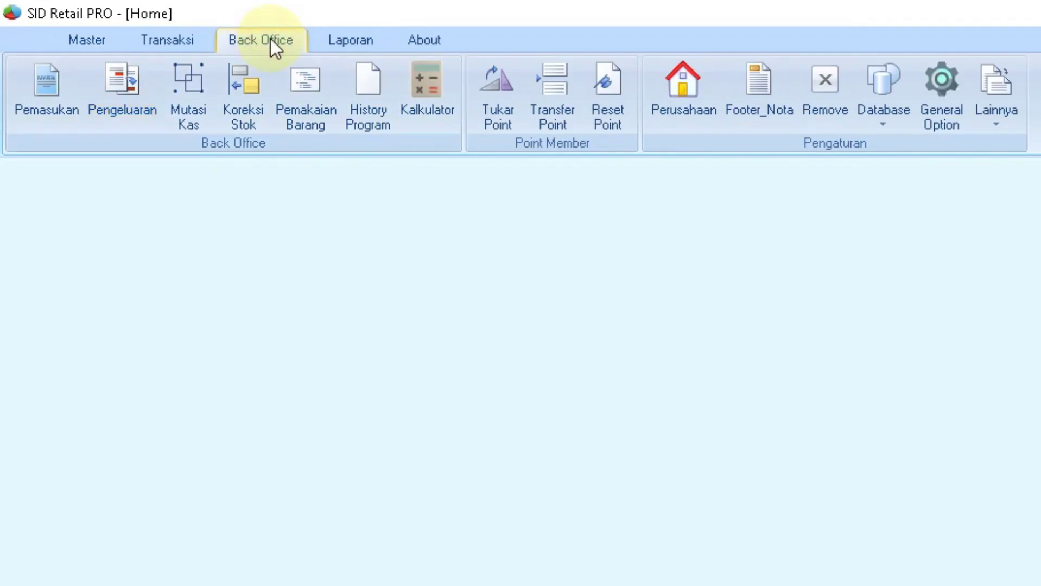
pyautogui.click(670, 117)
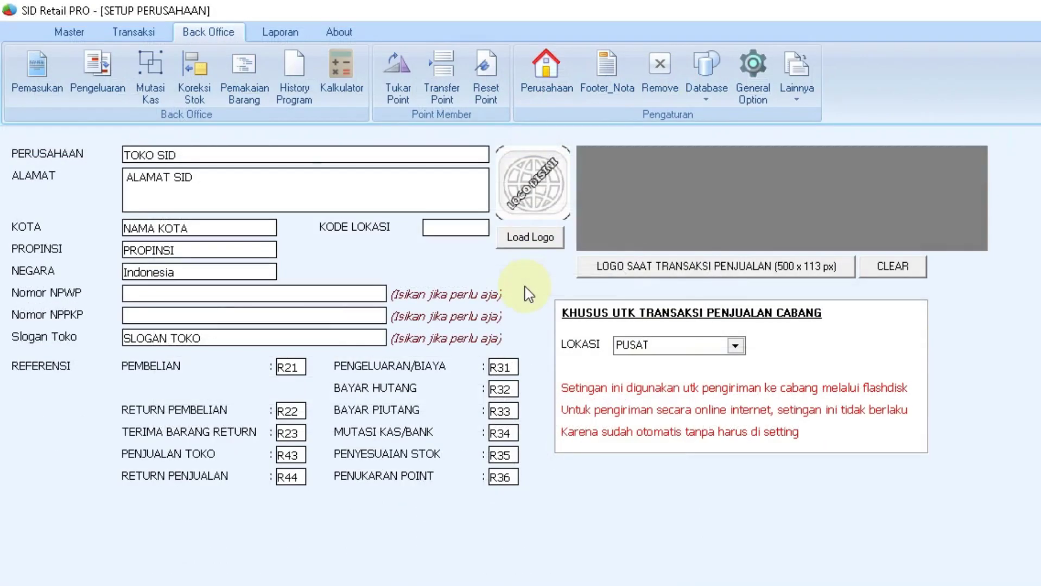
pyautogui.click(286, 154)
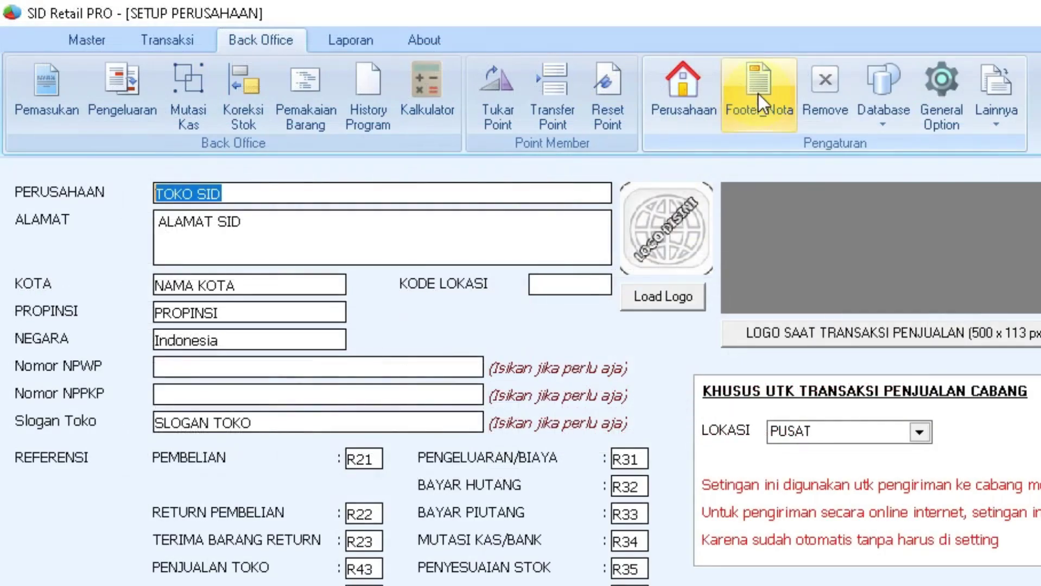
pyautogui.click(759, 93)
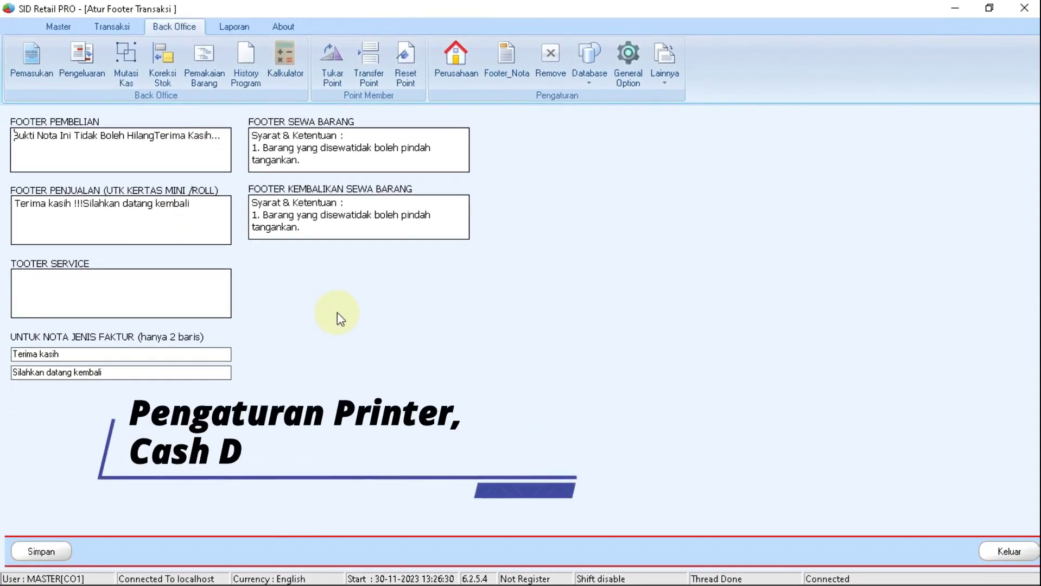
pyautogui.click(311, 303)
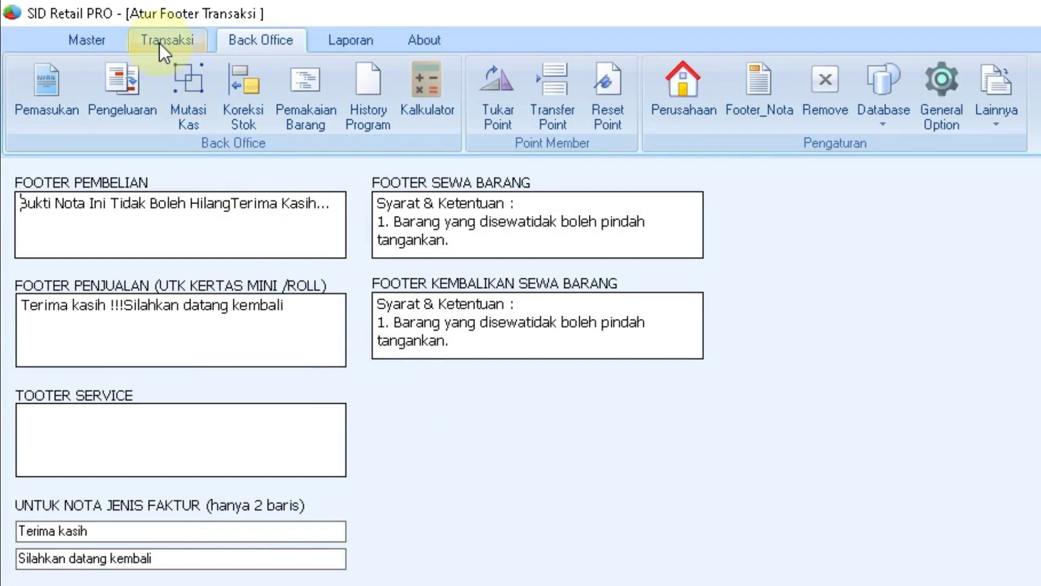
# Open the store sales transaction list (Penjualan Toko).
pyautogui.click(159, 43)
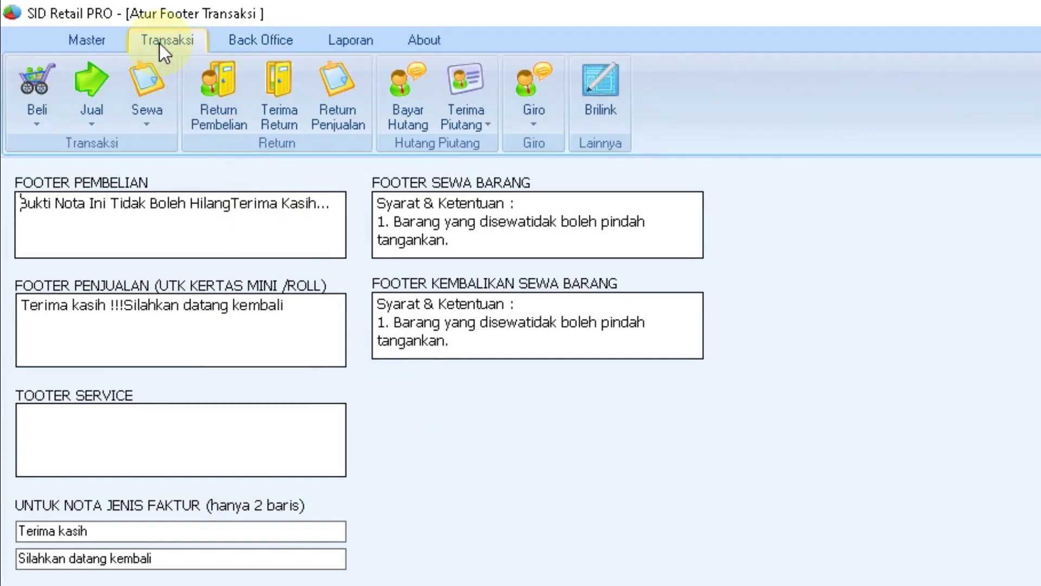
pyautogui.click(93, 118)
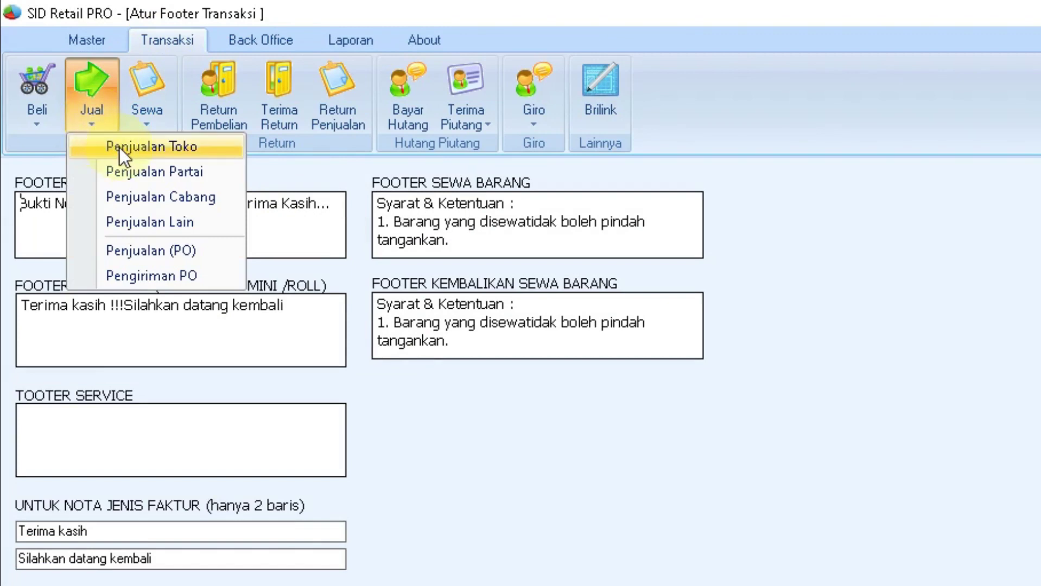
pyautogui.click(153, 145)
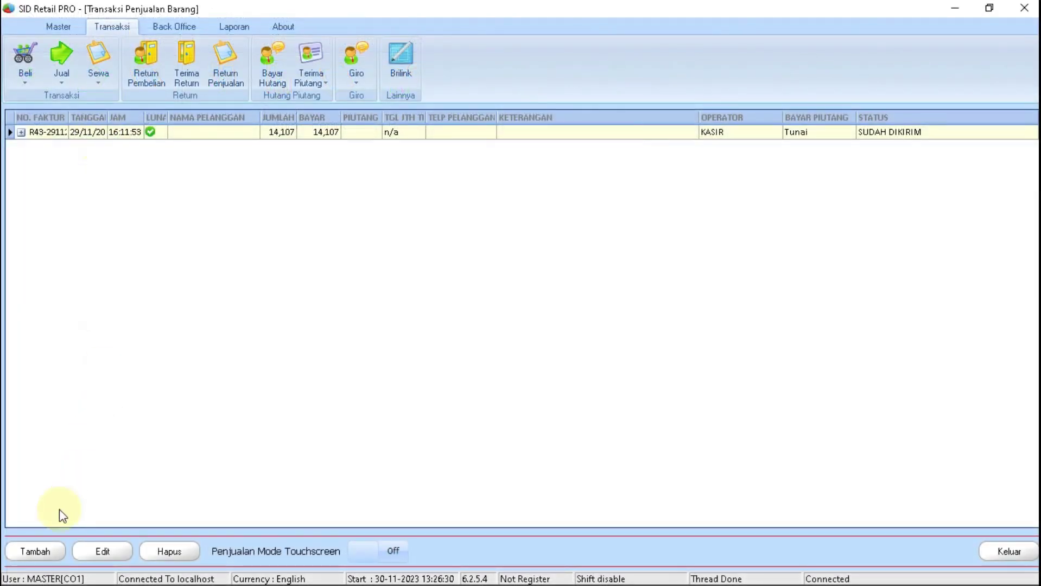
# Start a new store sale with the KAS TOKO cash account and review the receipt printer choices in the sales options, then leave the sale.
pyautogui.click(43, 551)
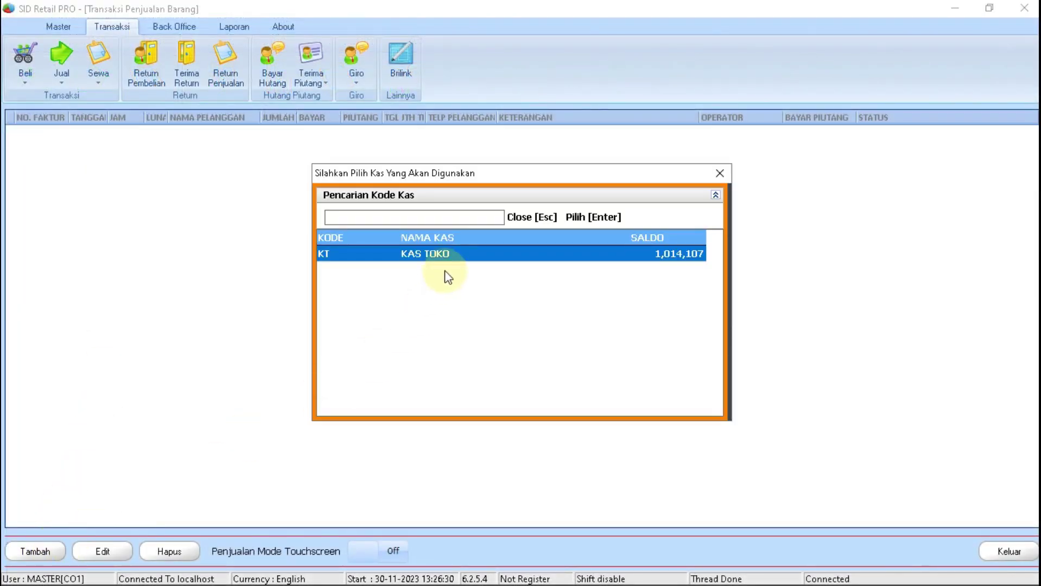
pyautogui.doubleClick(451, 252)
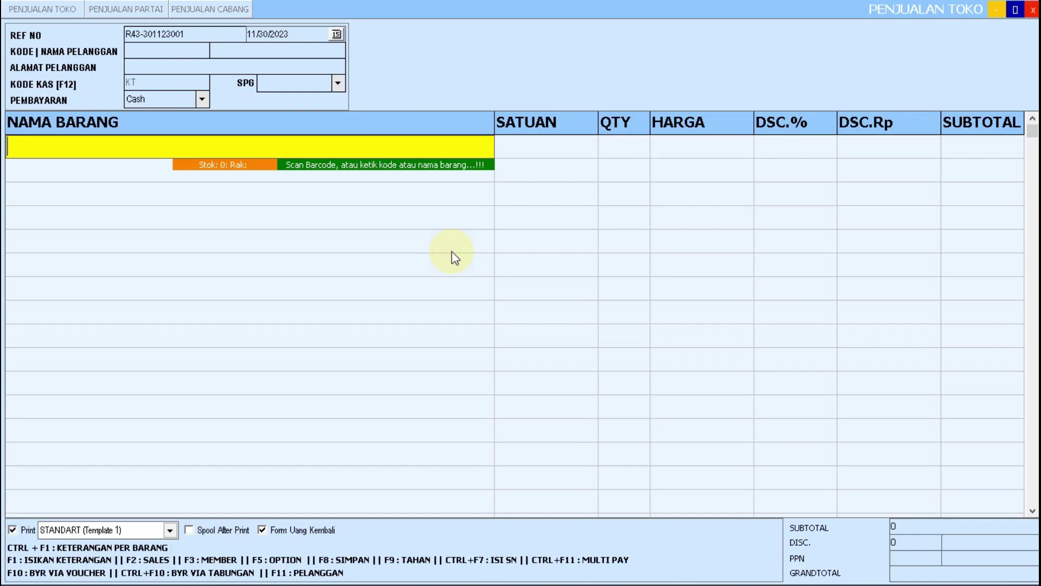
pyautogui.press('F5')
pyautogui.click(261, 354)
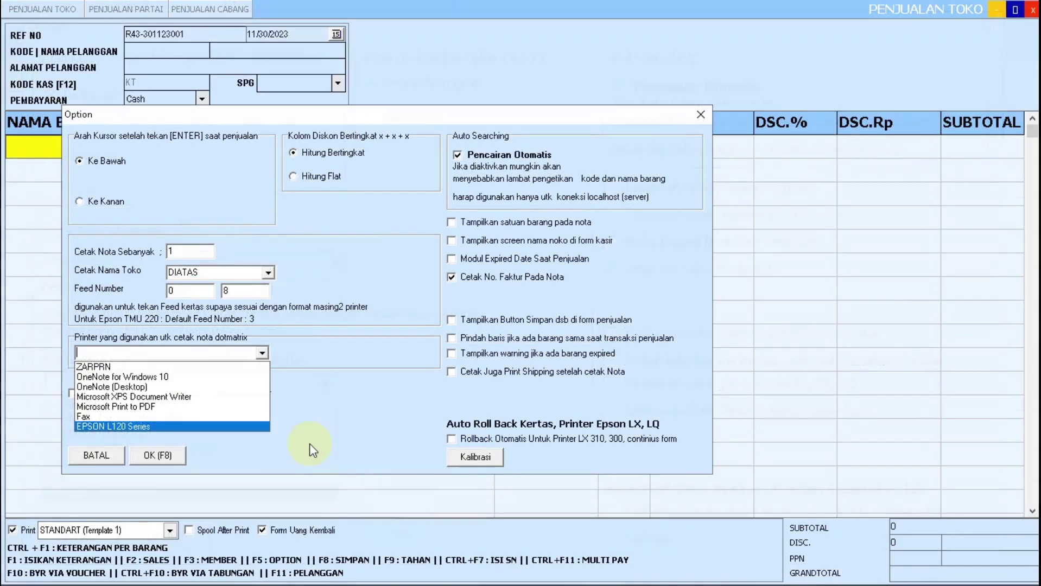
pyautogui.click(397, 520)
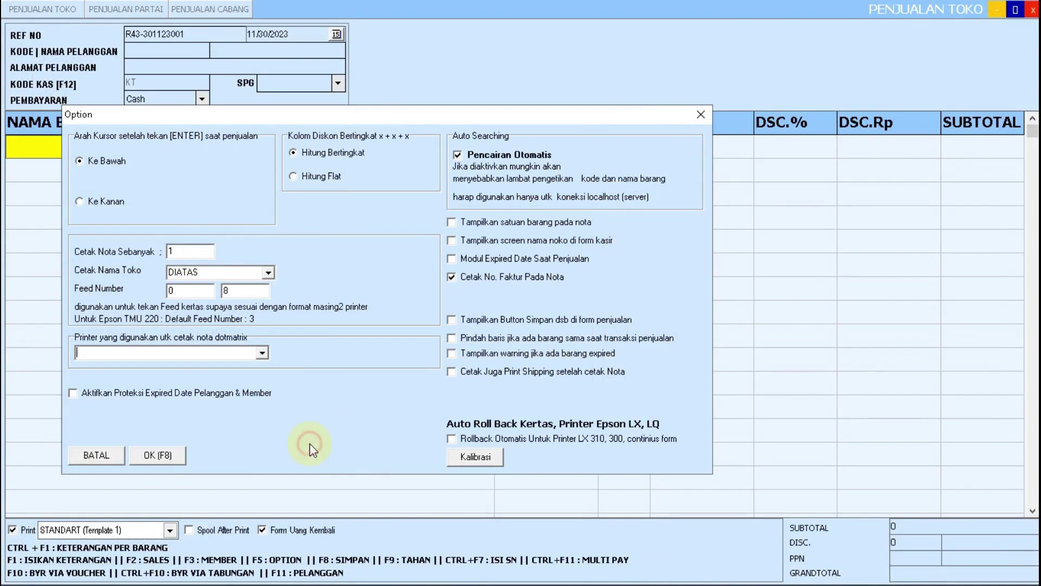
pyautogui.click(169, 457)
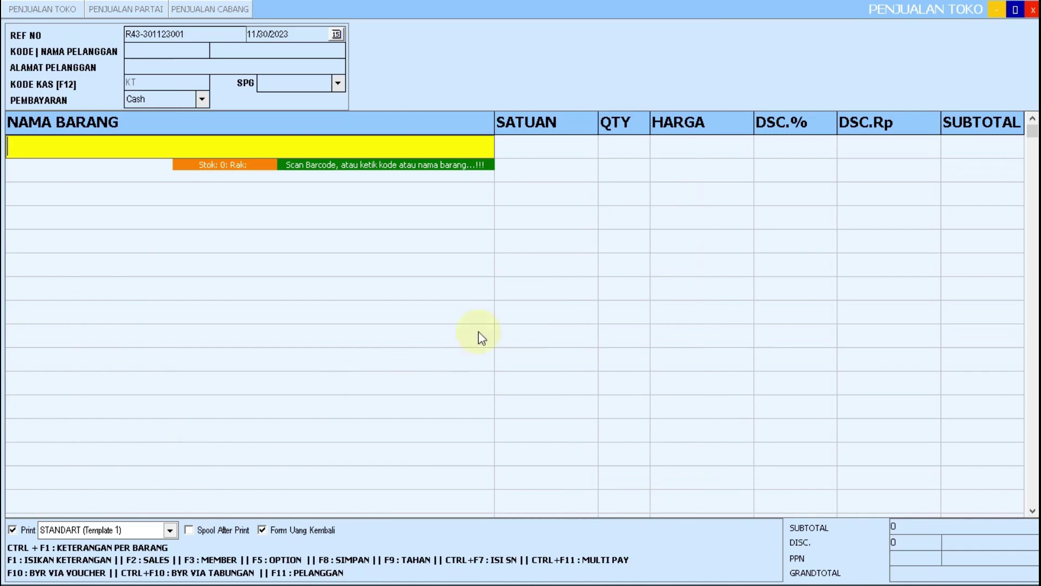
pyautogui.click(1034, 9)
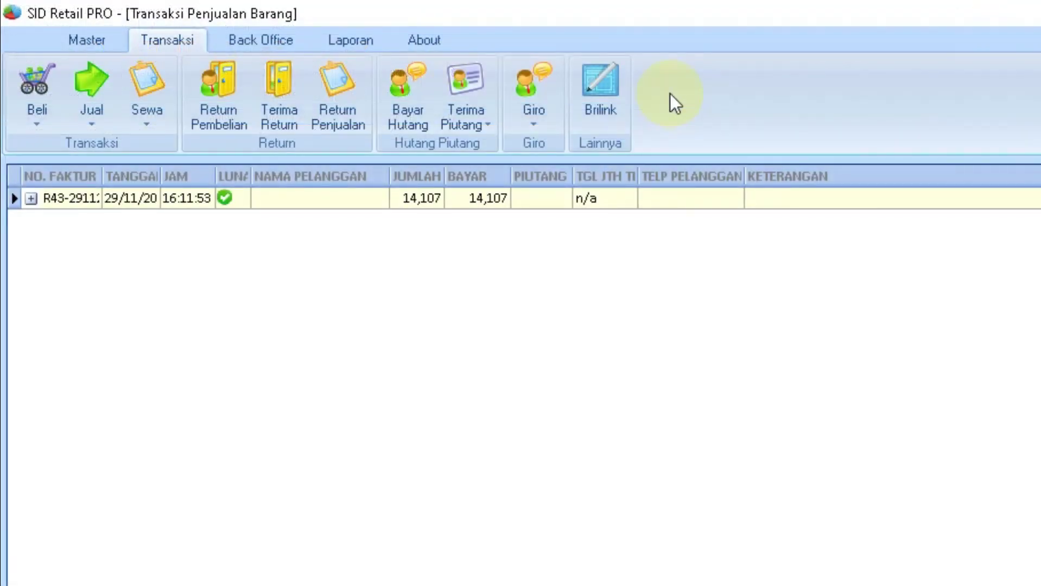
# Open the Back Office cash drawer and pole display settings and review the cash drawer option and its advanced opening test.
pyautogui.click(285, 33)
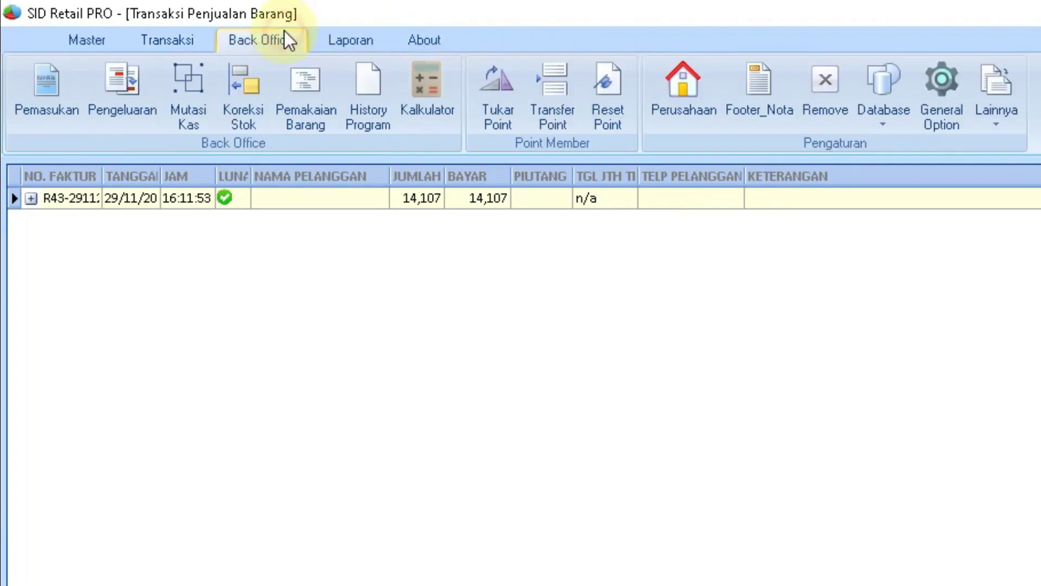
pyautogui.click(992, 122)
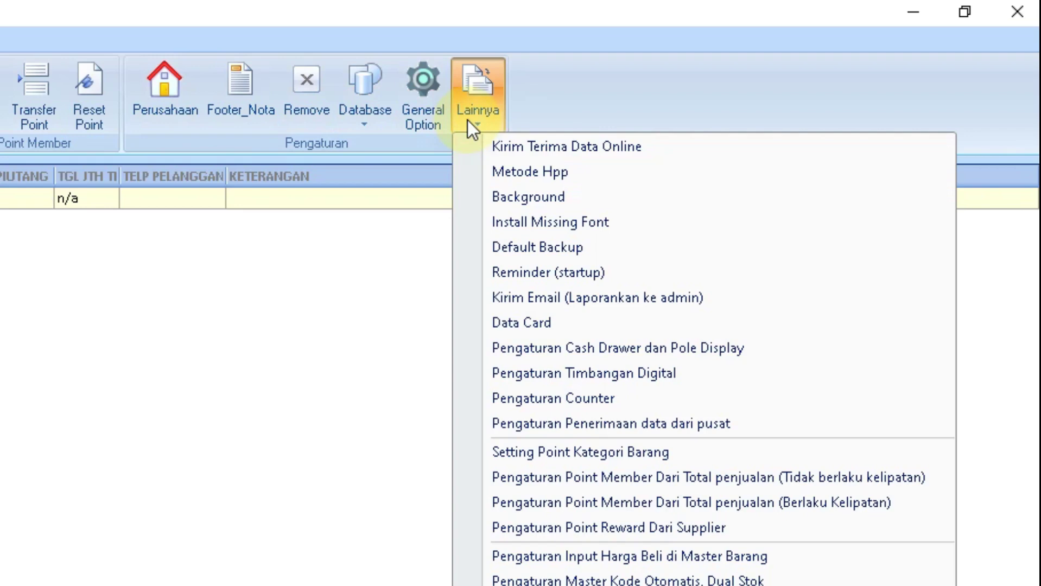
pyautogui.click(542, 346)
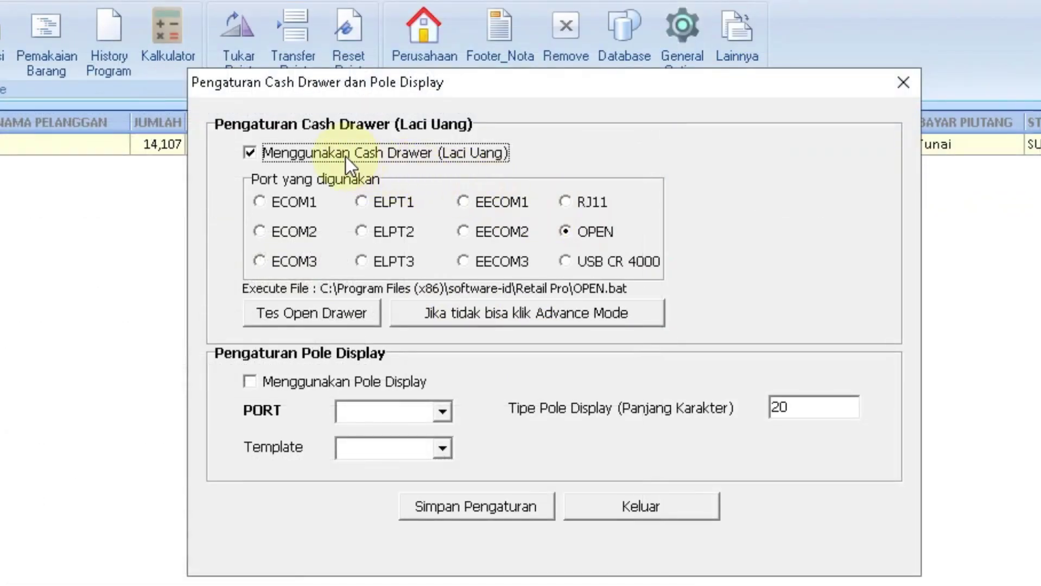
pyautogui.click(345, 156)
pyautogui.click(345, 156)
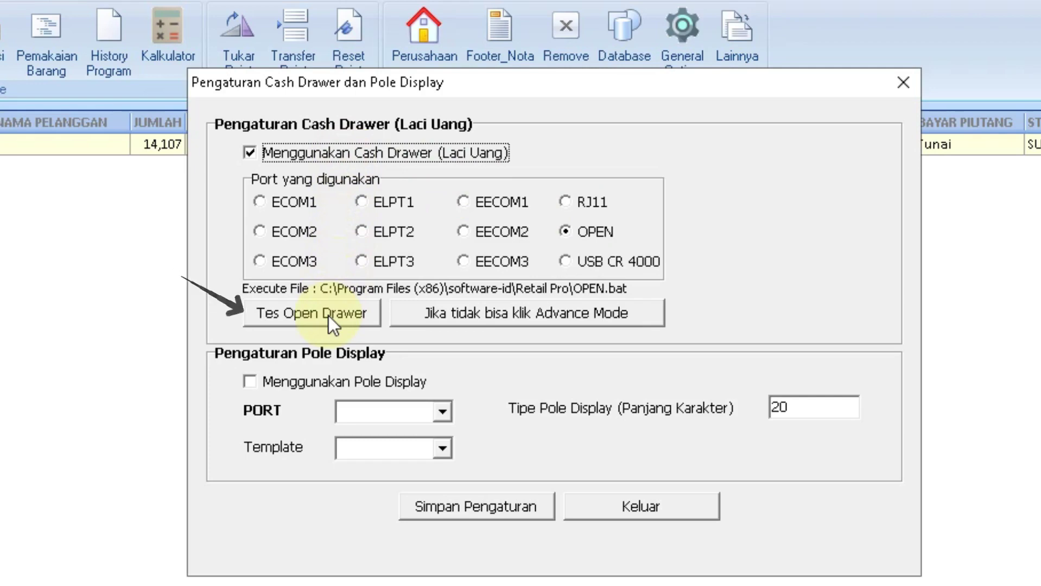
pyautogui.click(470, 316)
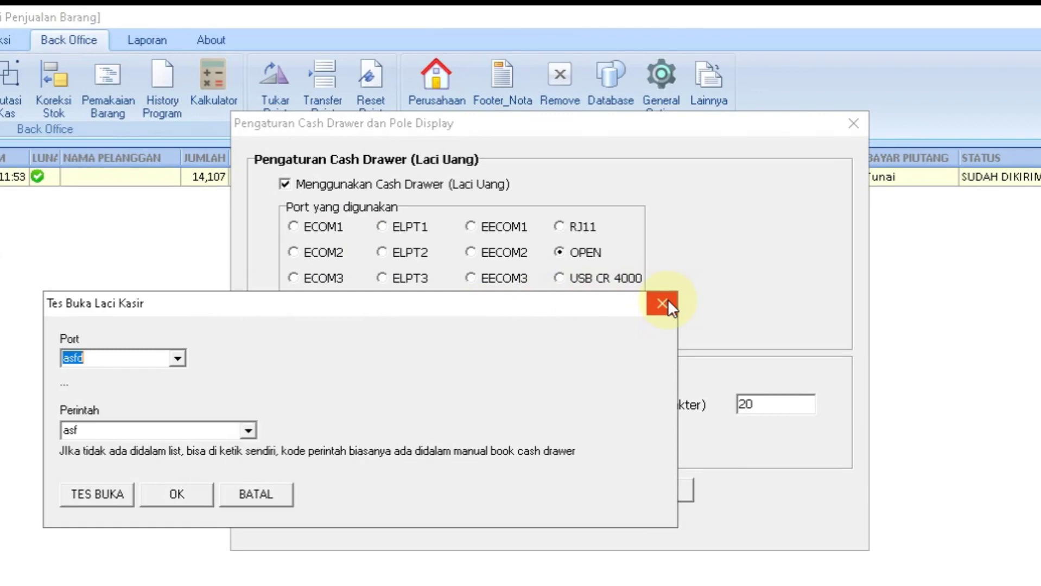
pyautogui.click(669, 303)
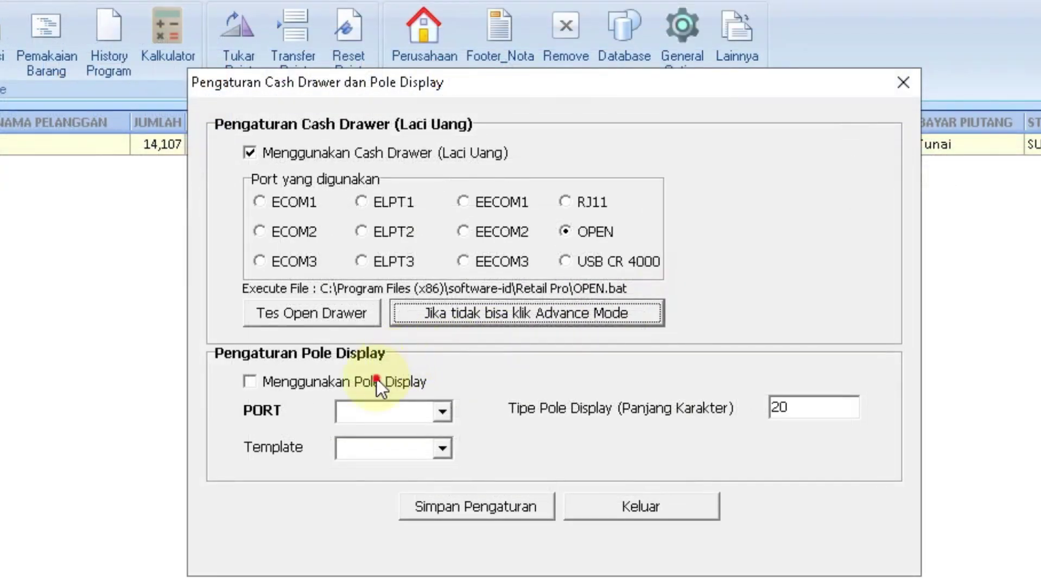
# Enable Menggunakan Pole Display, look through its port and template choices, and save the cash drawer and pole display settings.
pyautogui.click(376, 381)
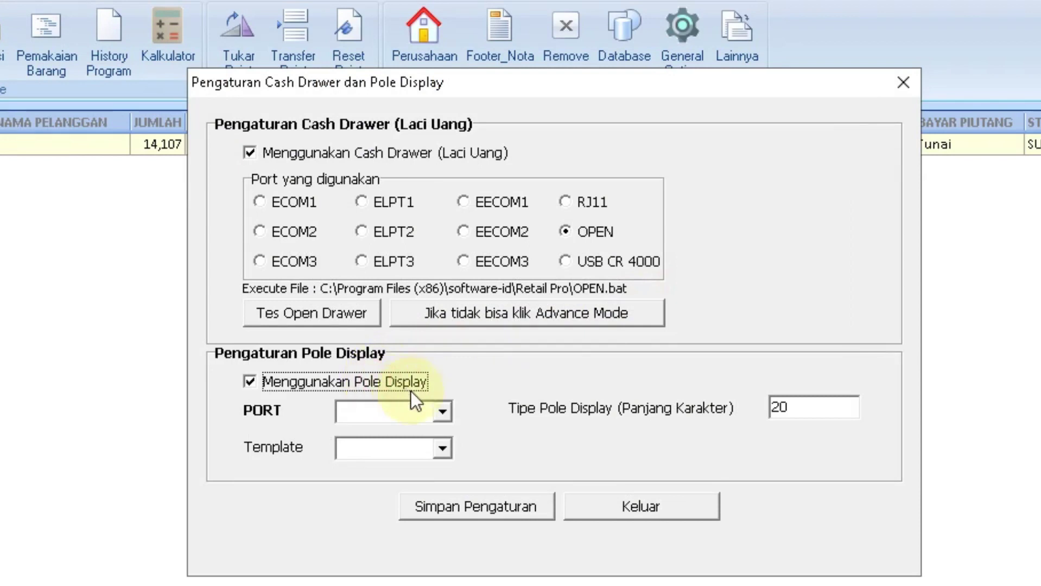
pyautogui.click(447, 411)
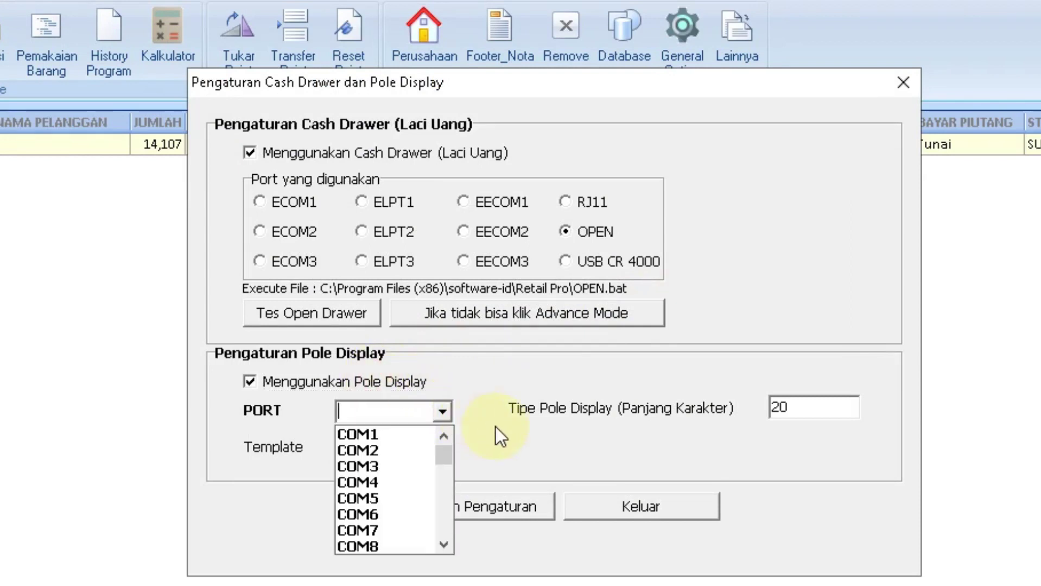
pyautogui.click(675, 415)
pyautogui.doubleClick(796, 405)
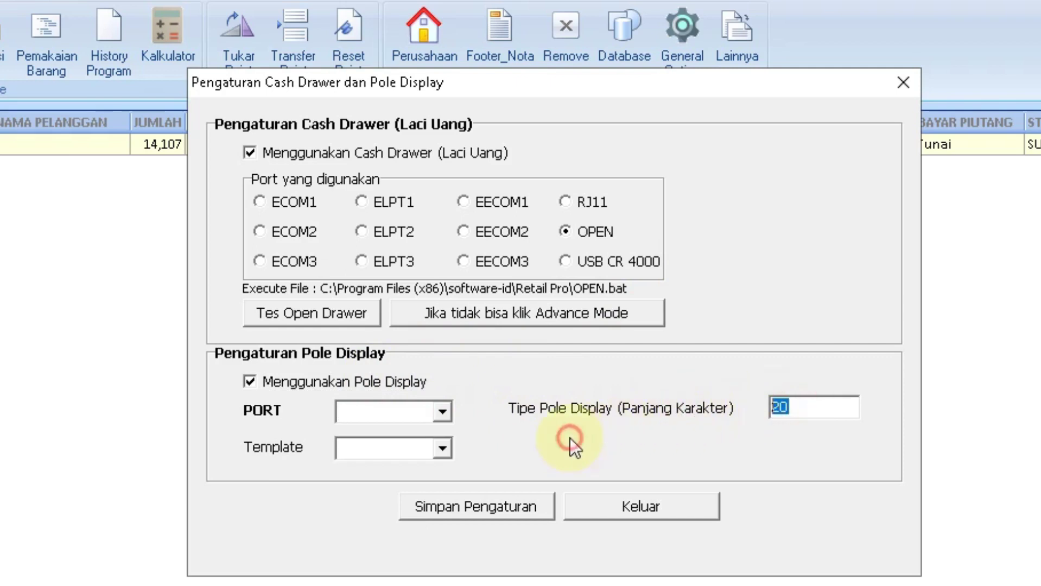
pyautogui.click(439, 450)
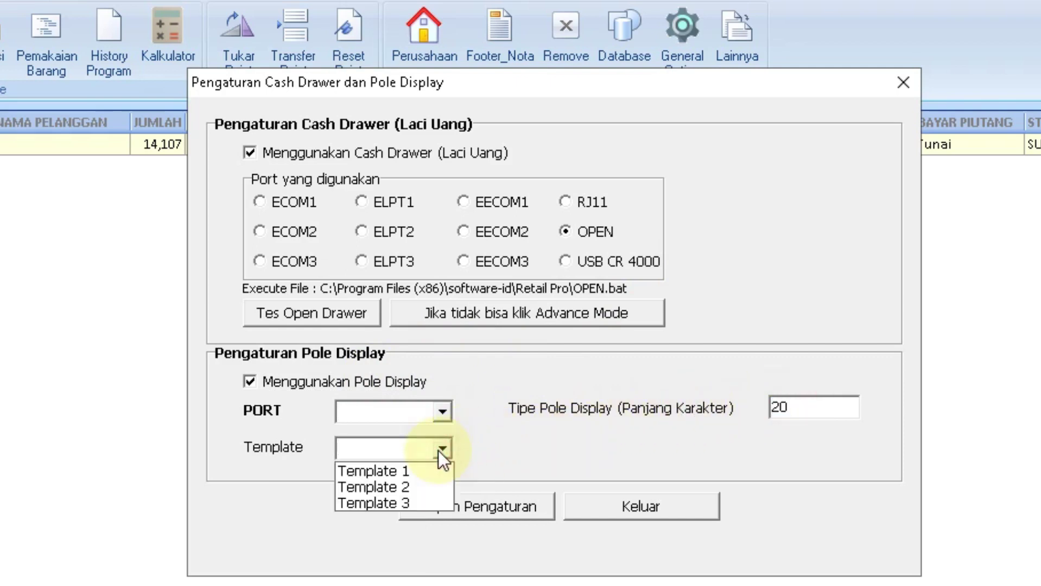
pyautogui.click(546, 449)
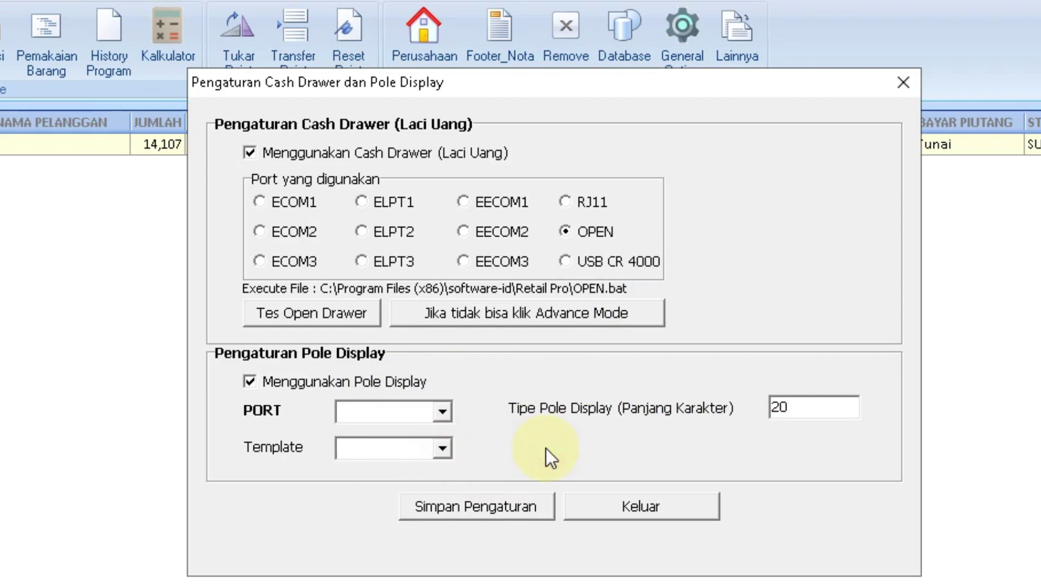
pyautogui.click(495, 523)
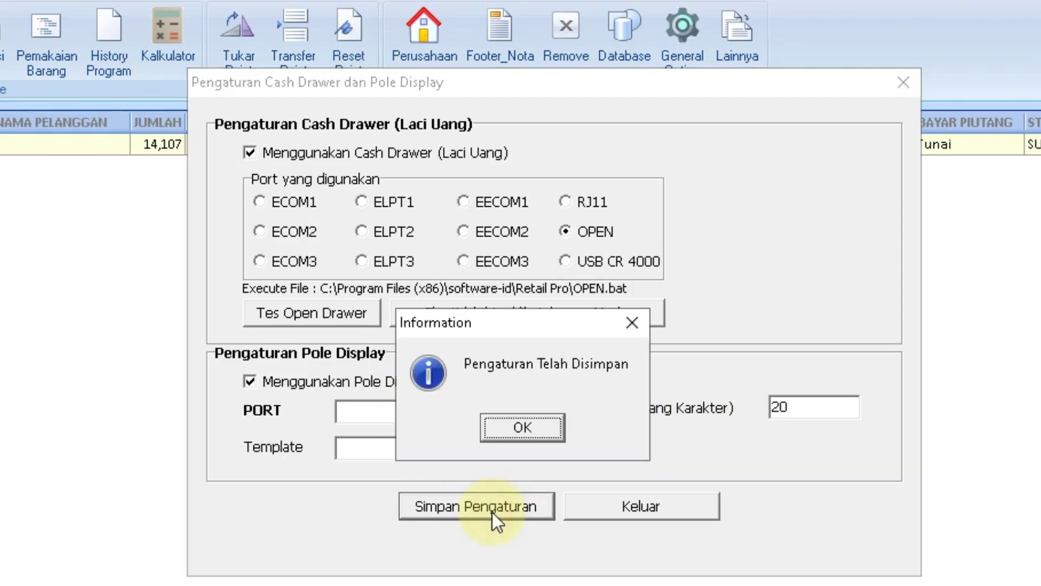
pyautogui.click(521, 434)
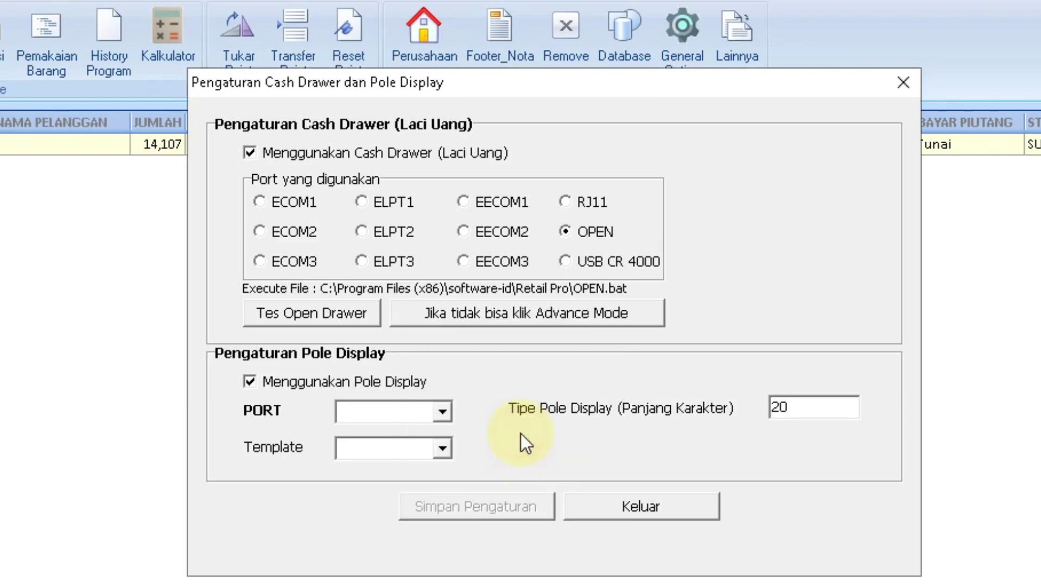
pyautogui.click(610, 508)
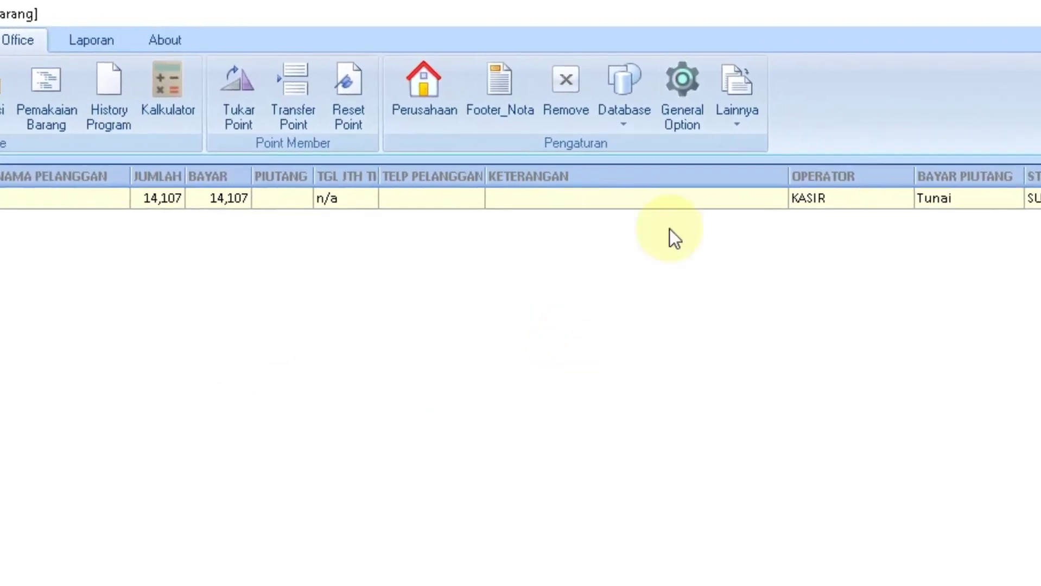
# Activate FITUR CANVASING in the general options, look through the remaining features, and save the settings.
pyautogui.click(741, 130)
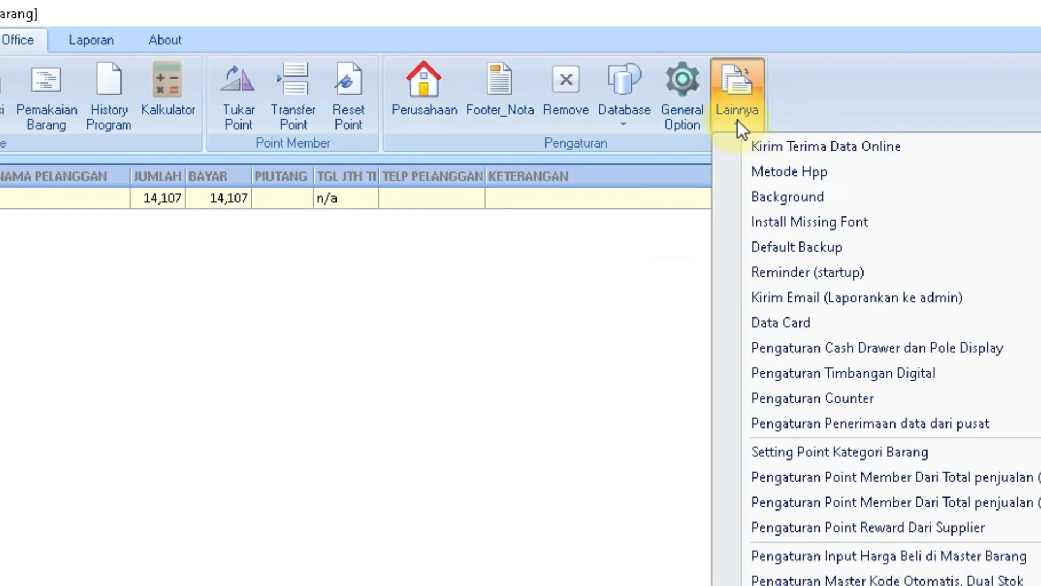
pyautogui.click(685, 103)
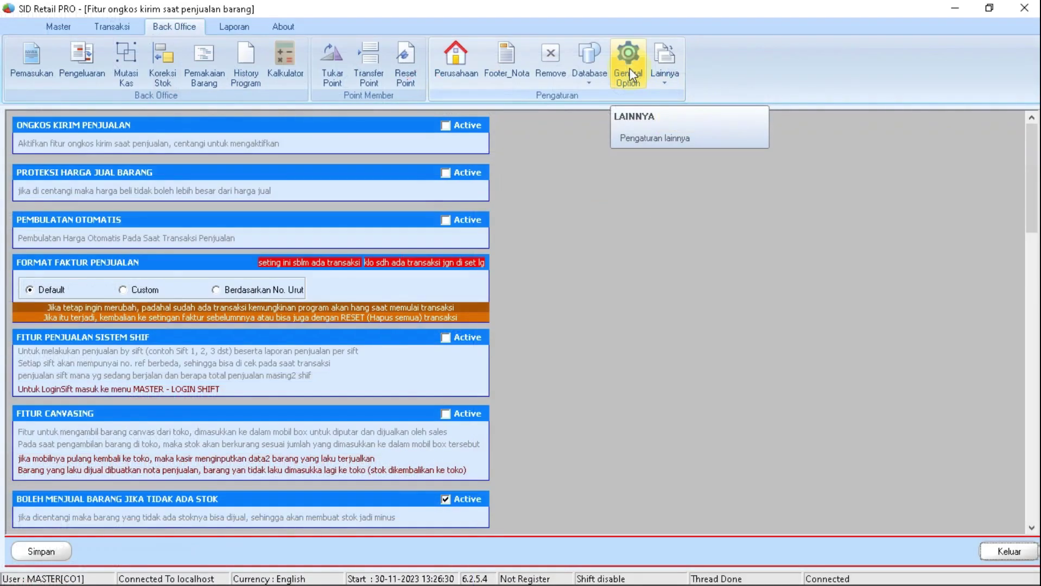
pyautogui.click(531, 157)
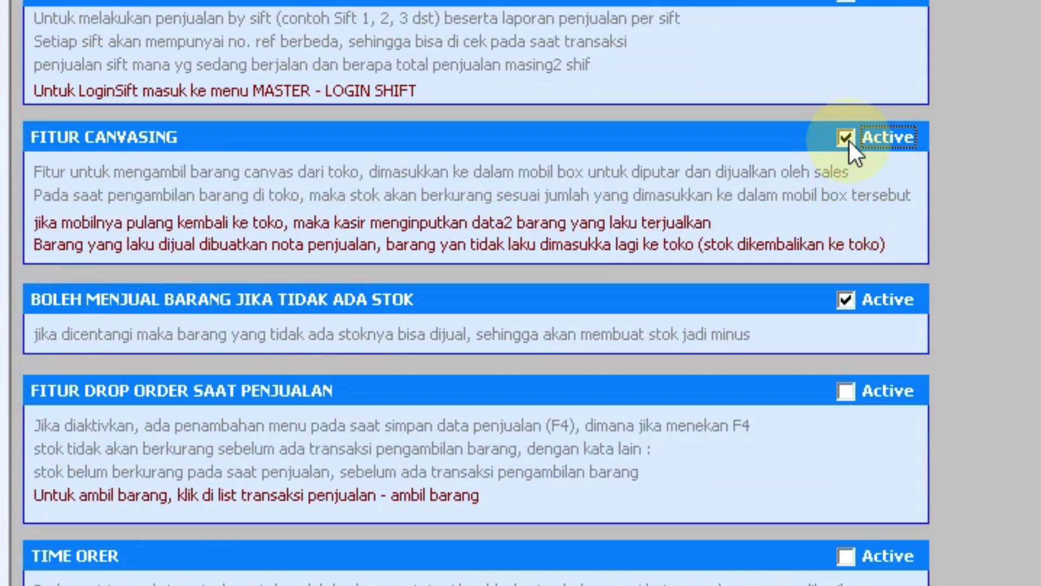
pyautogui.scroll(-5, 850, 141)
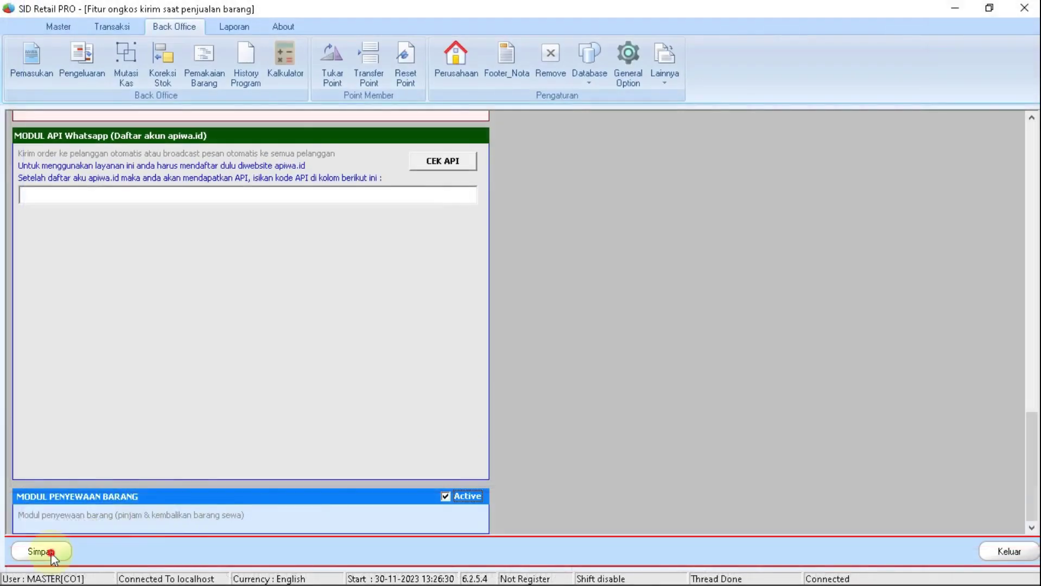
pyautogui.click(53, 555)
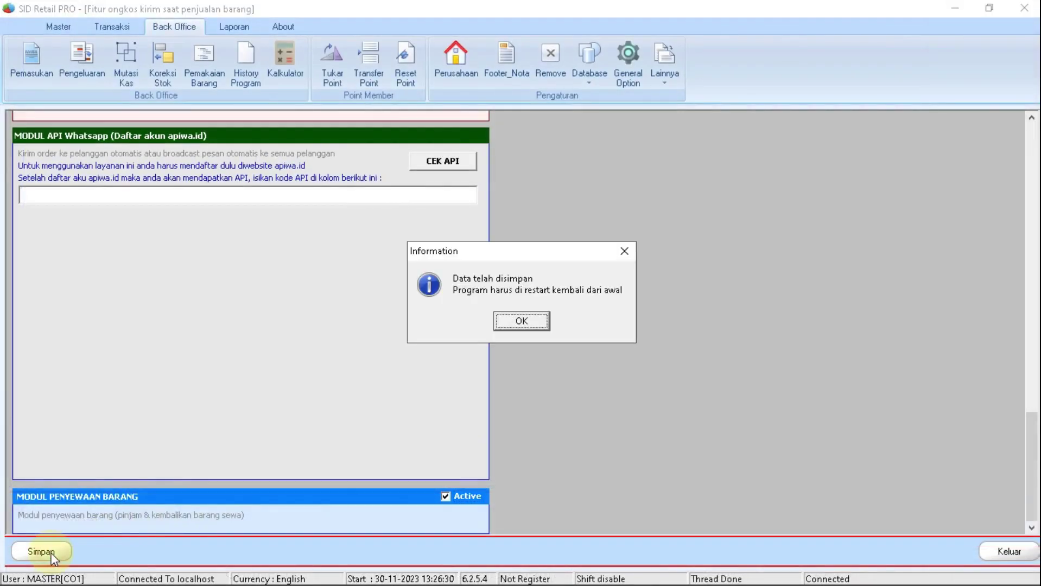
pyautogui.click(504, 325)
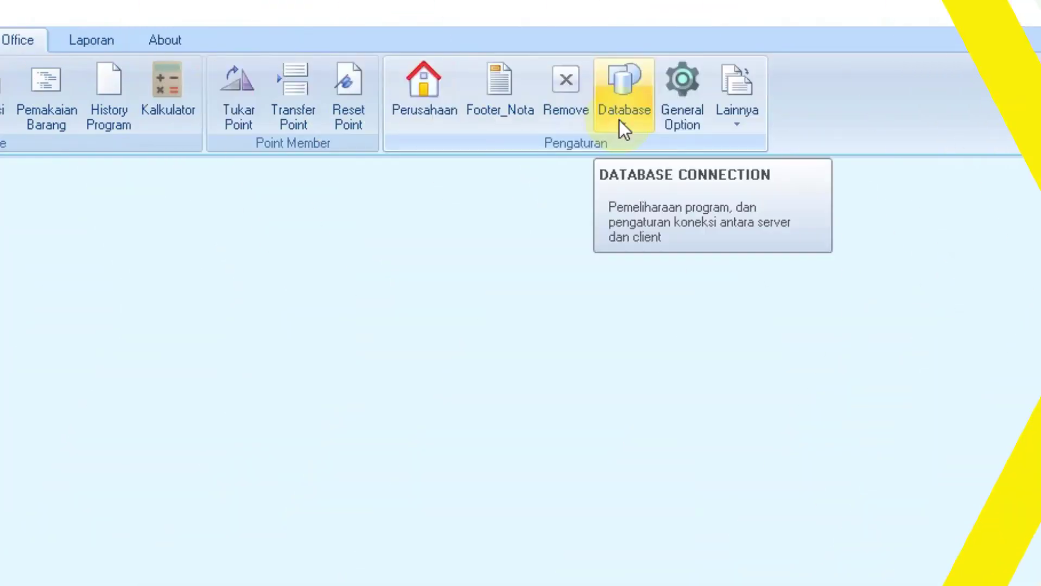
pyautogui.click(623, 126)
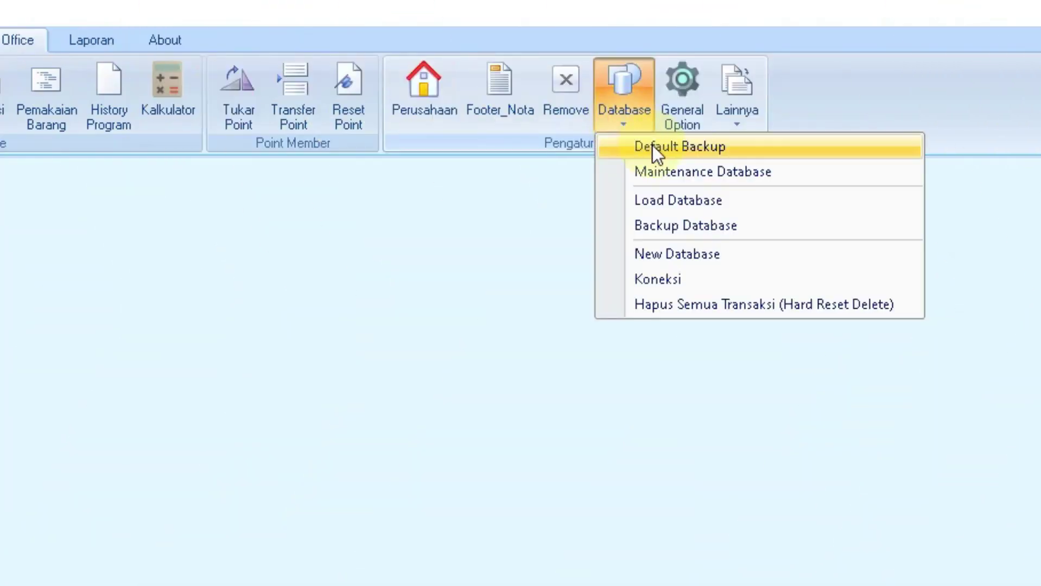
pyautogui.click(730, 146)
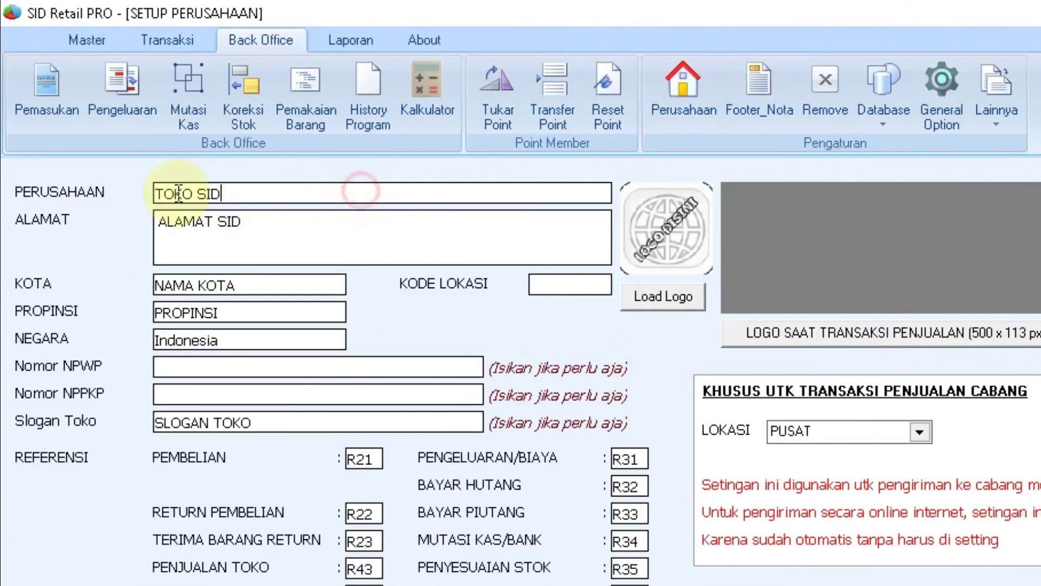
pyautogui.moveTo(361, 186); pyautogui.dragTo(81, 251)
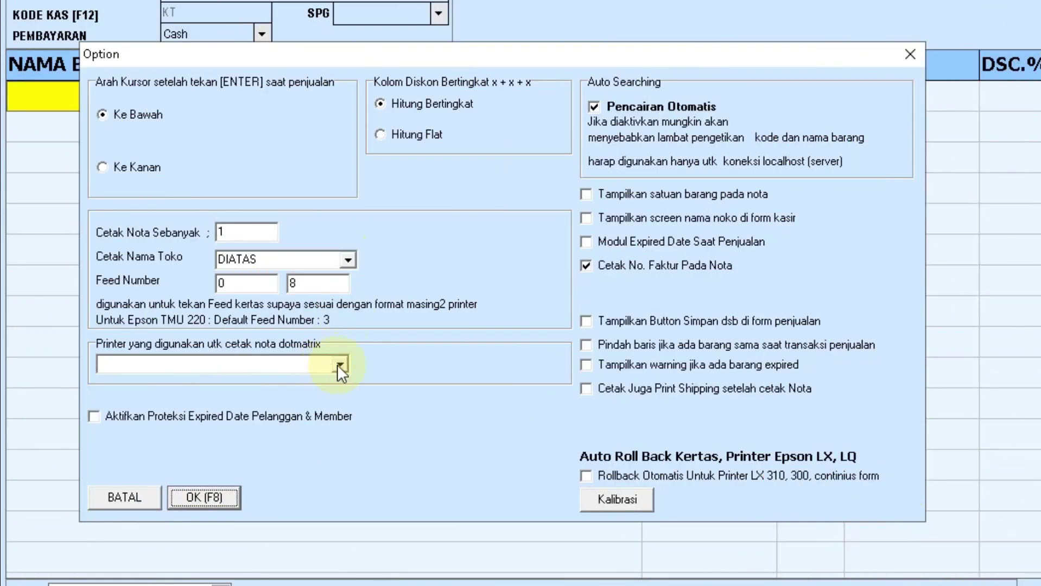
pyautogui.click(338, 364)
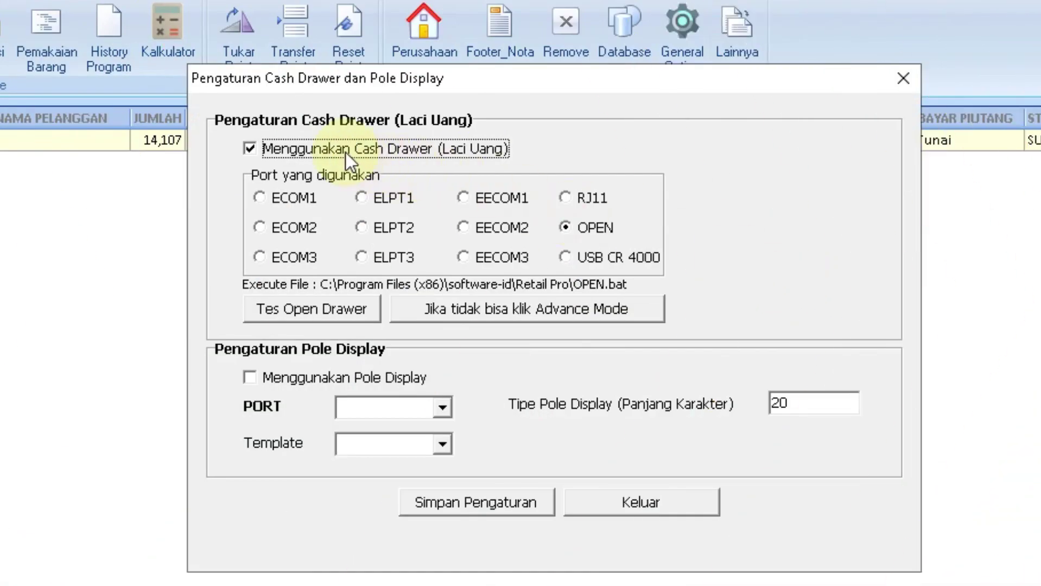
pyautogui.click(345, 152)
pyautogui.click(345, 152)
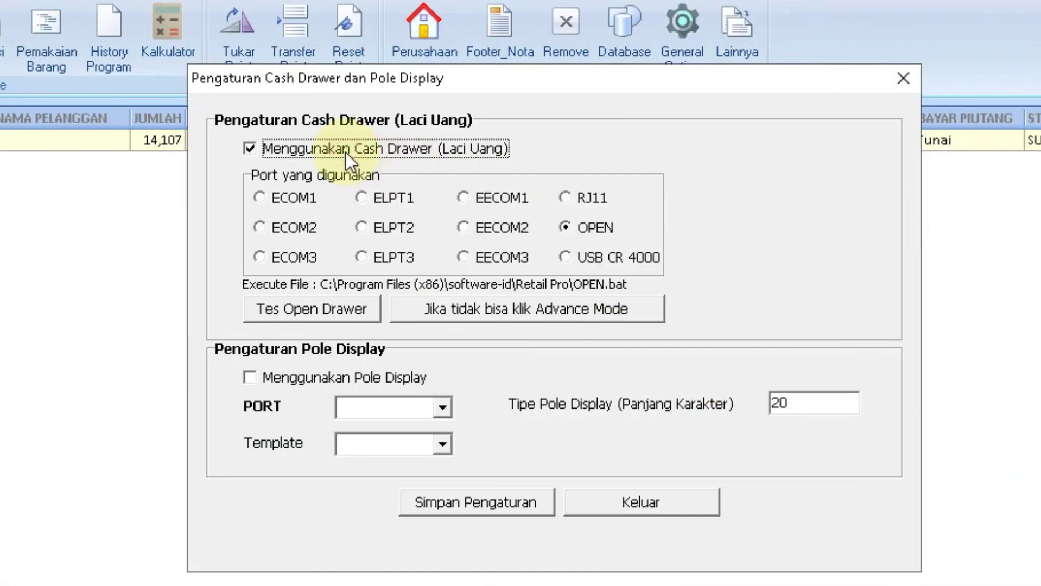